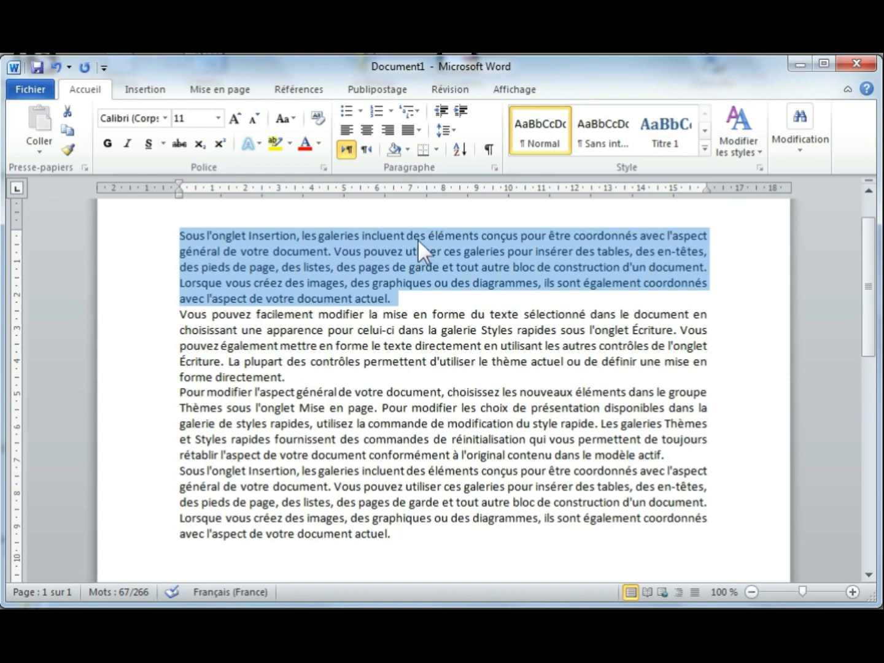
Step: Collapse the ribbon to enlarge the page, then bring up the Interligne line-spacing choices
double_click(87, 89)
left_click(100, 88)
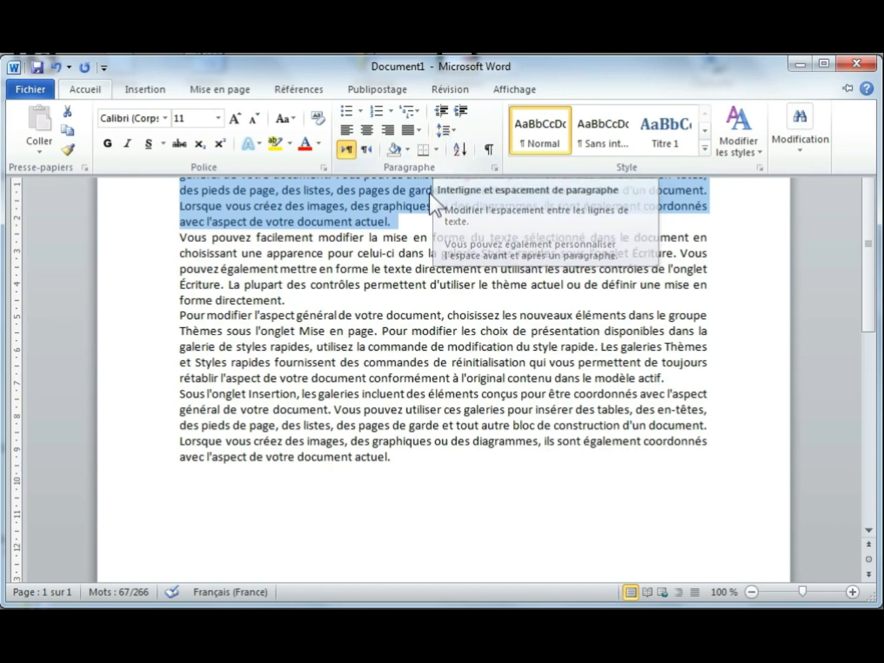
left_click(465, 224)
scroll(464, 223, "up", 1)
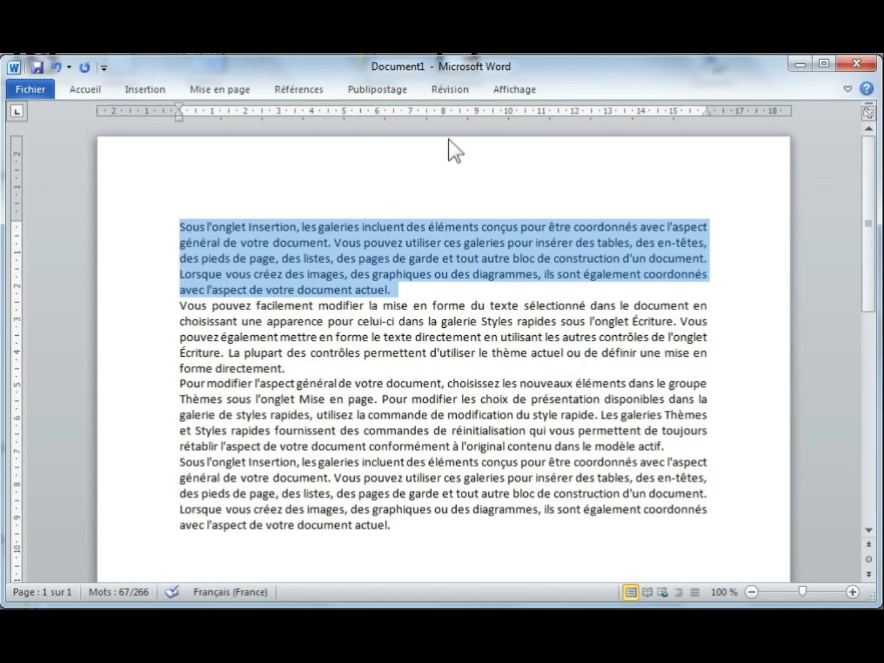
left_click(95, 85)
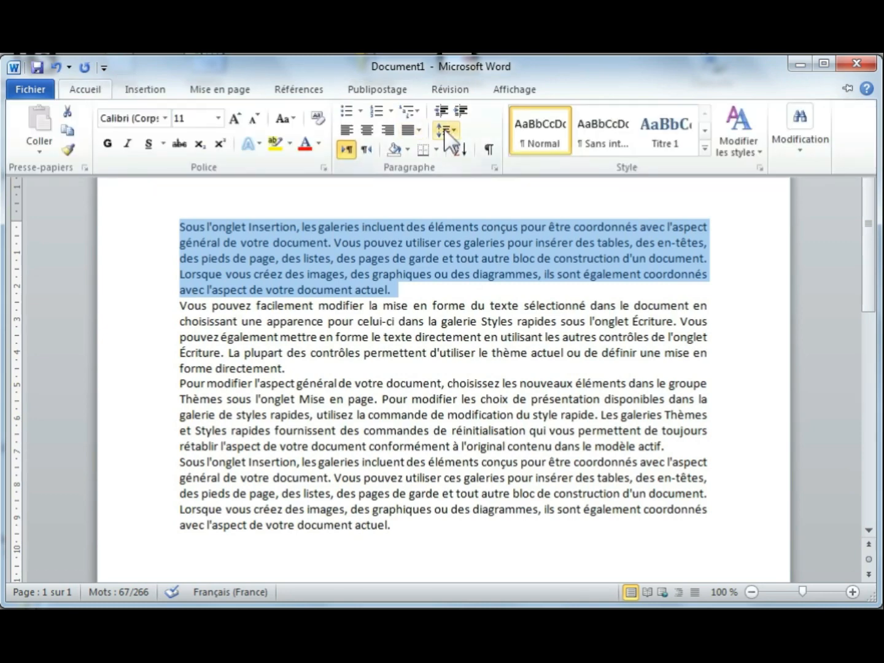
left_click(445, 131)
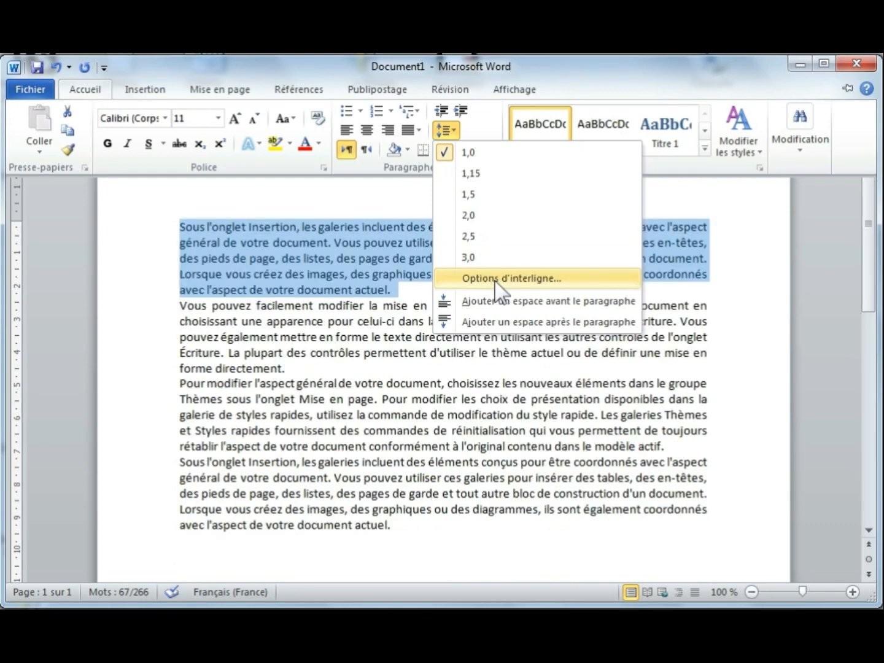
left_click(502, 281)
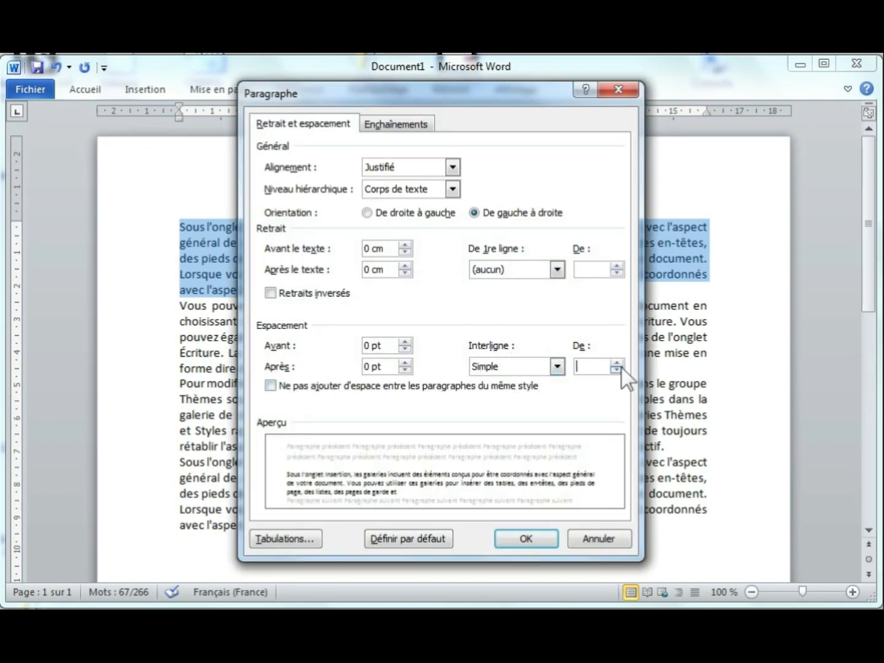
left_click(618, 363)
left_click(617, 363)
left_click(618, 362)
left_click(618, 362)
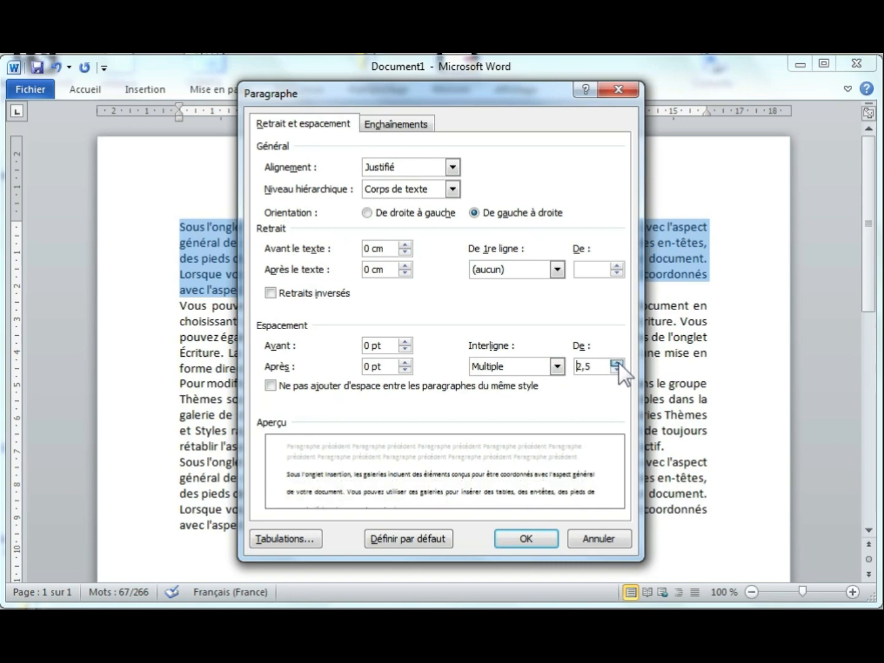
left_click(539, 537)
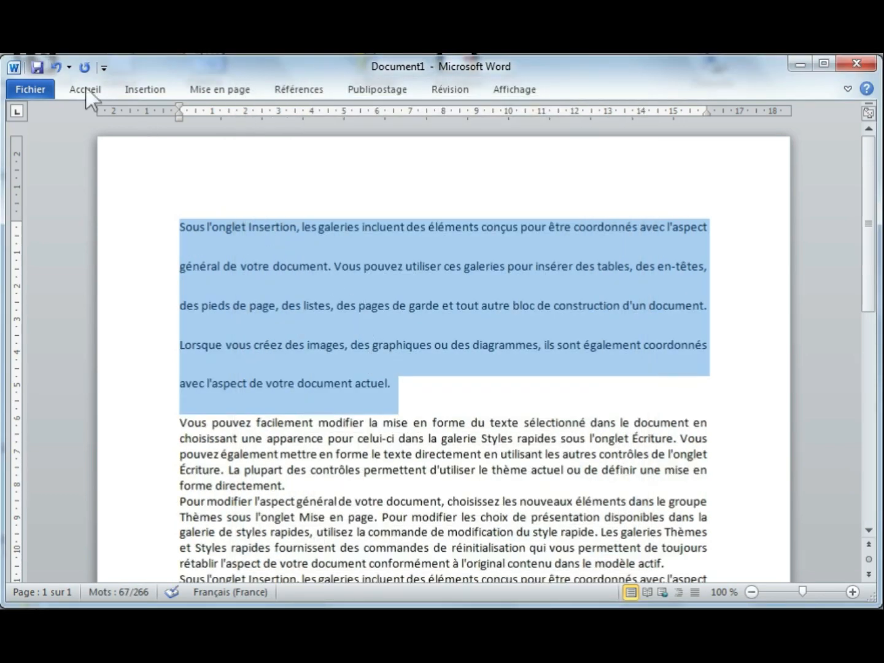
left_click(55, 68)
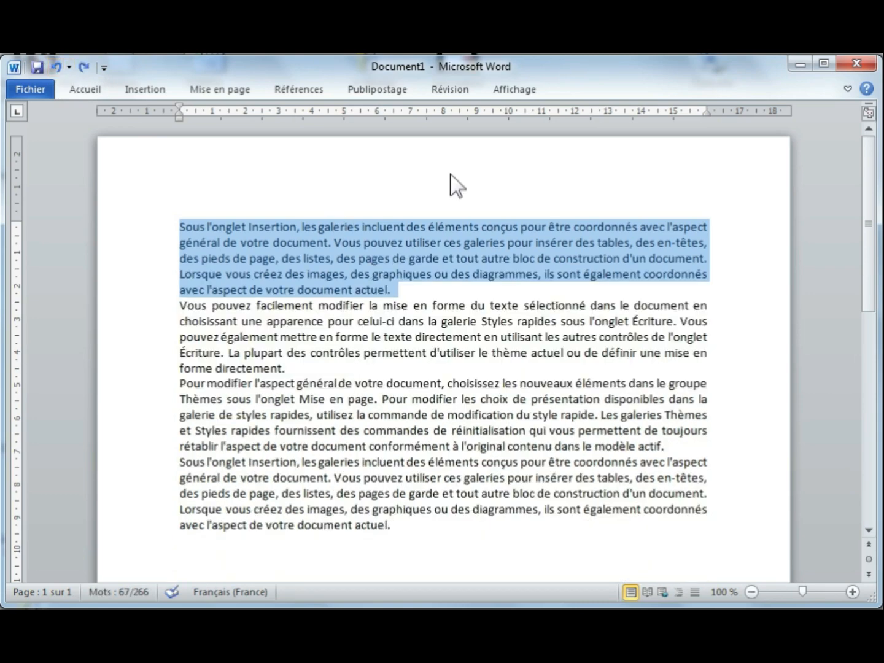
Step: Set the first paragraph's line spacing to 1,15 from the Interligne list
left_click(86, 85)
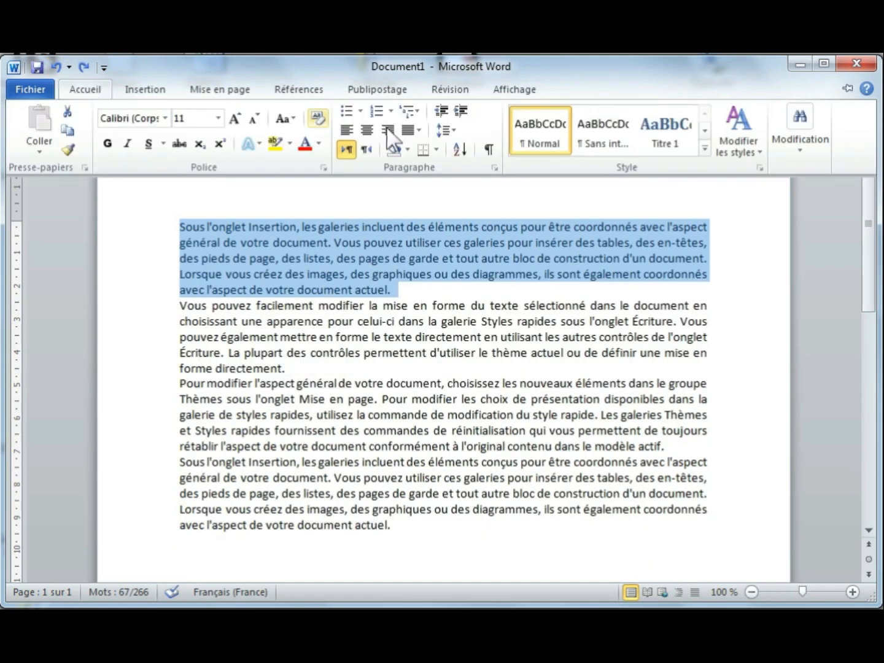
left_click(445, 130)
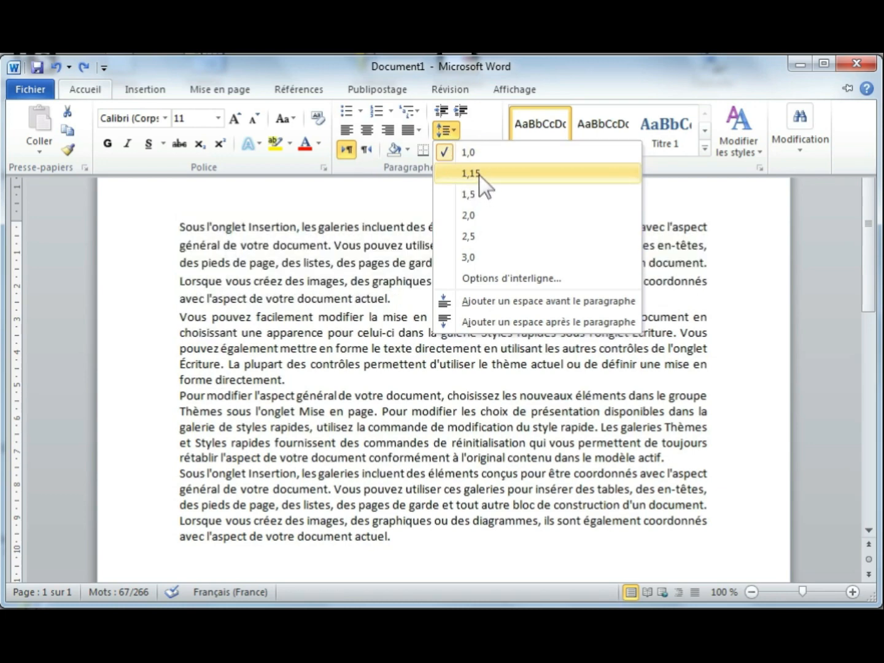
left_click(479, 174)
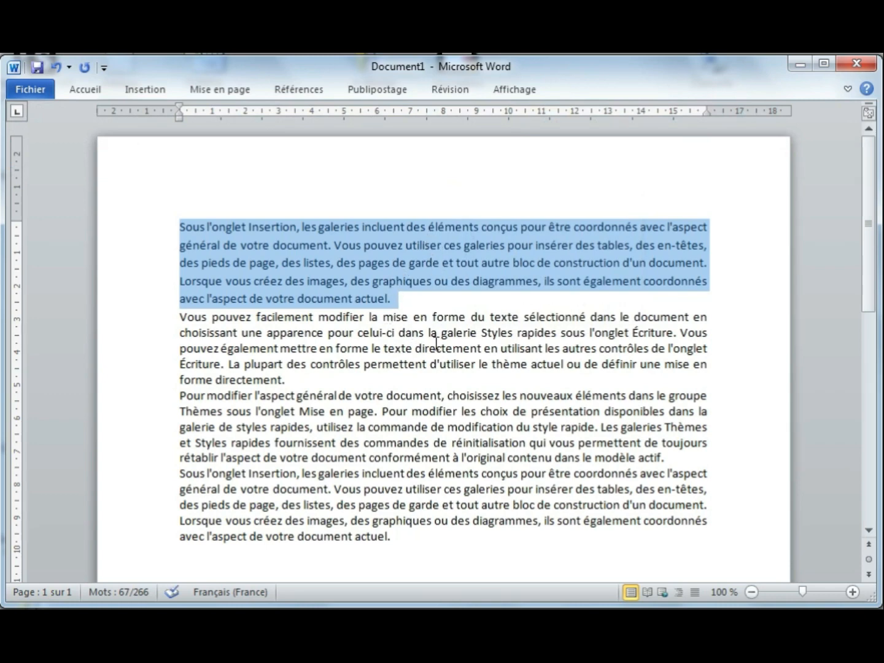
Step: Try 2,5 line spacing on the whole second paragraph
triple_click(461, 336)
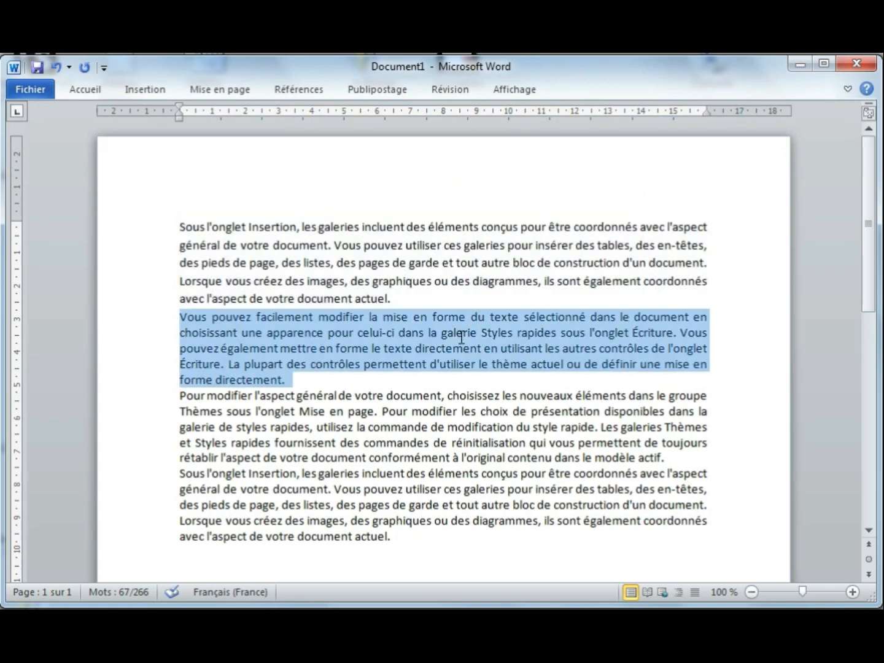
triple_click(460, 335)
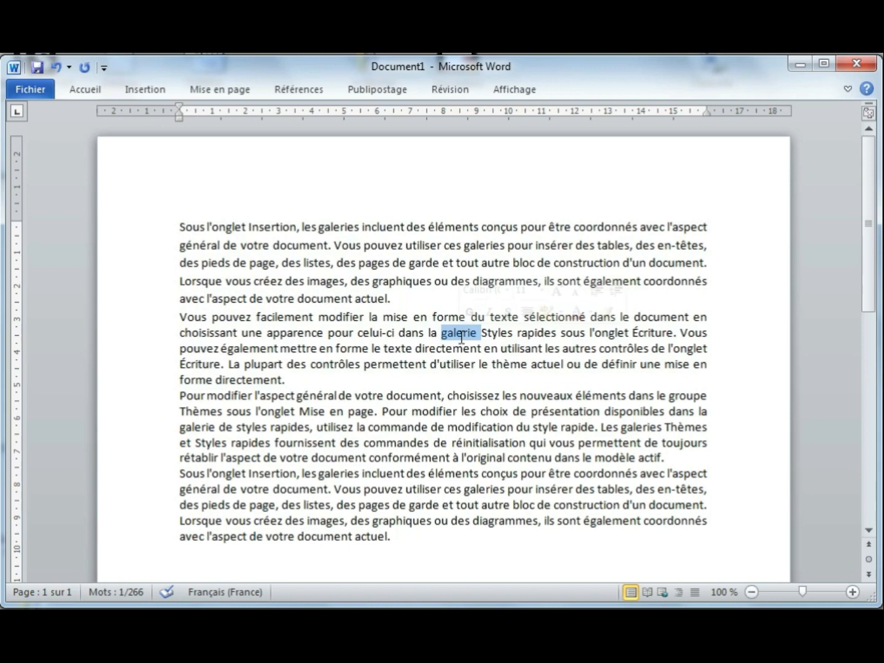
left_click(84, 90)
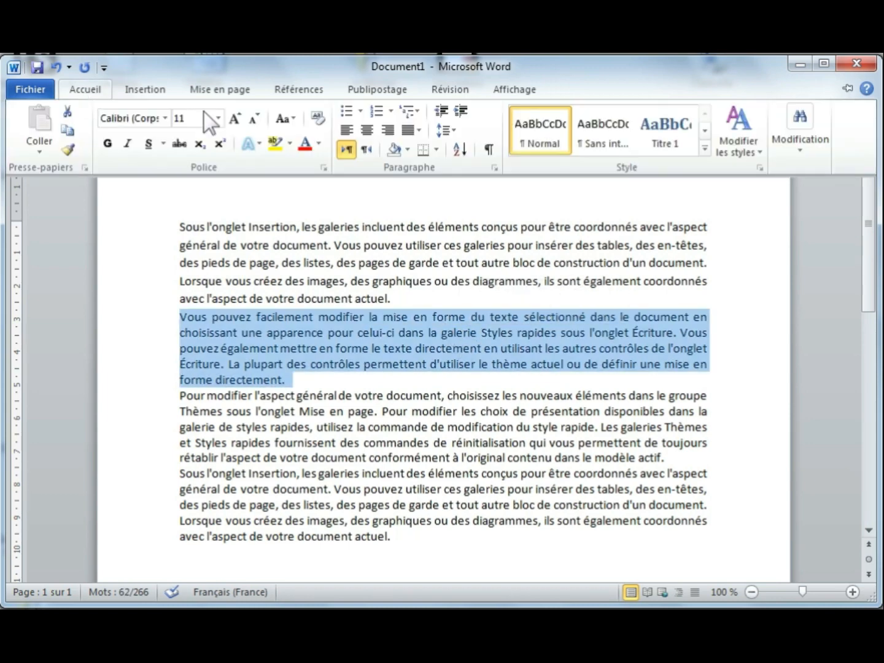
left_click(453, 130)
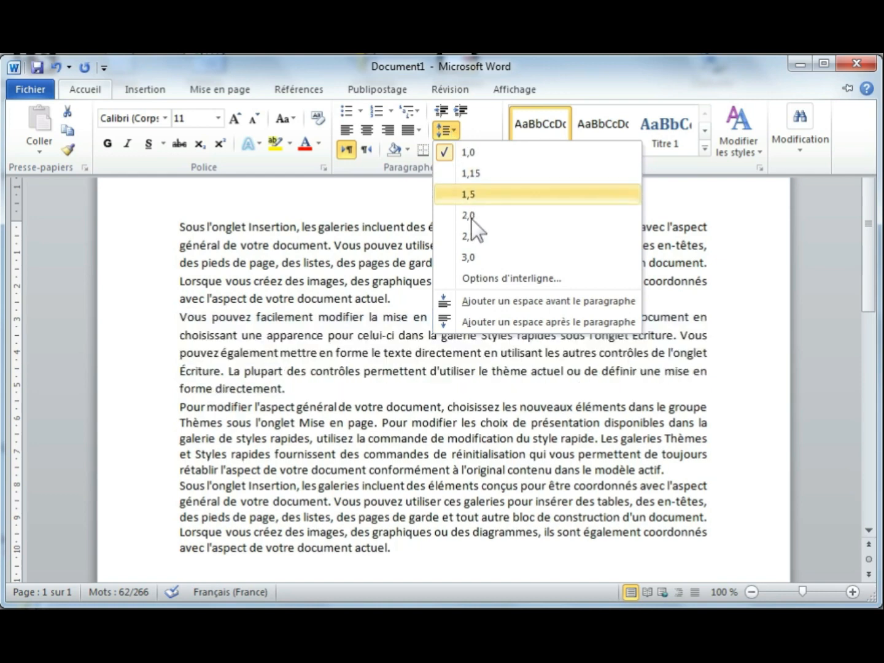
left_click(470, 236)
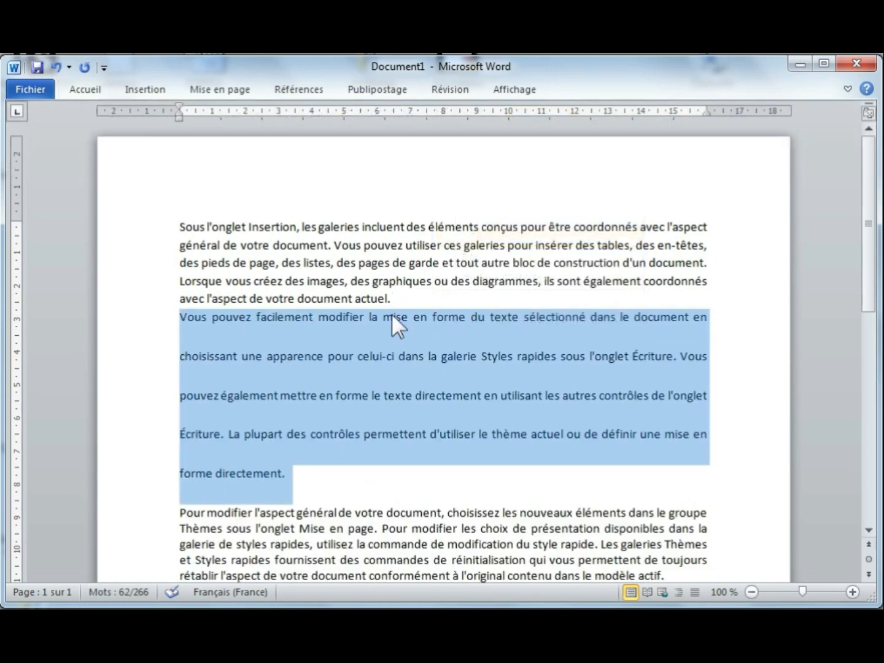
Step: Undo both spacing changes and clear the selection
left_click(56, 68)
left_click(56, 68)
left_click(377, 350)
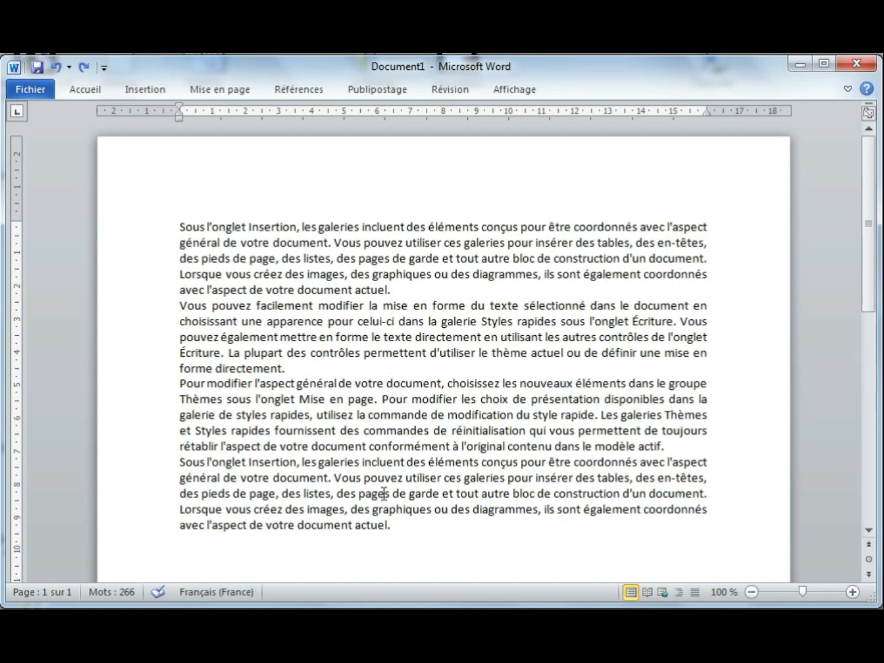
Step: Practise selecting whole paragraphs and single words like 'pour' and 'utilisez'
triple_click(312, 261)
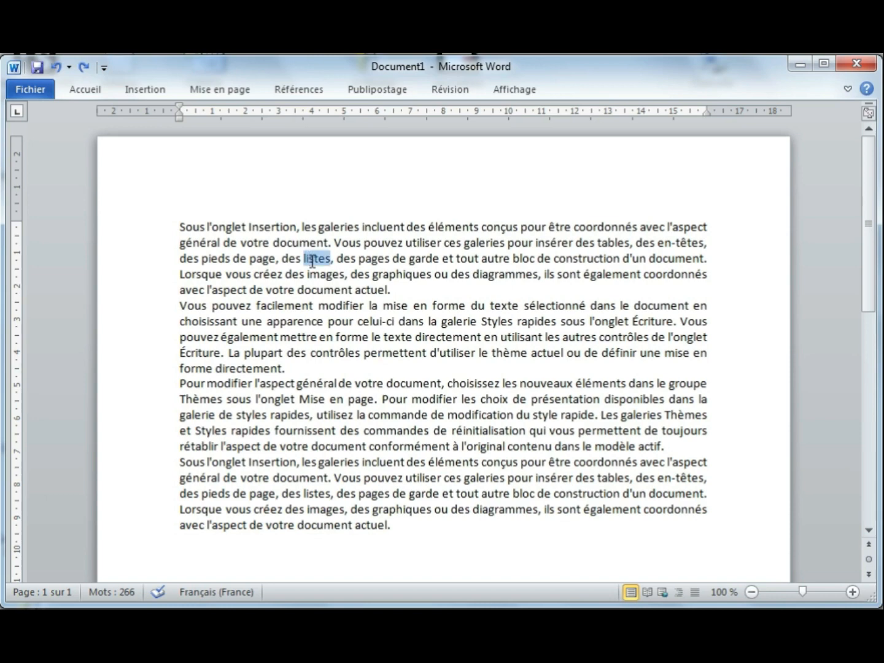
double_click(331, 321)
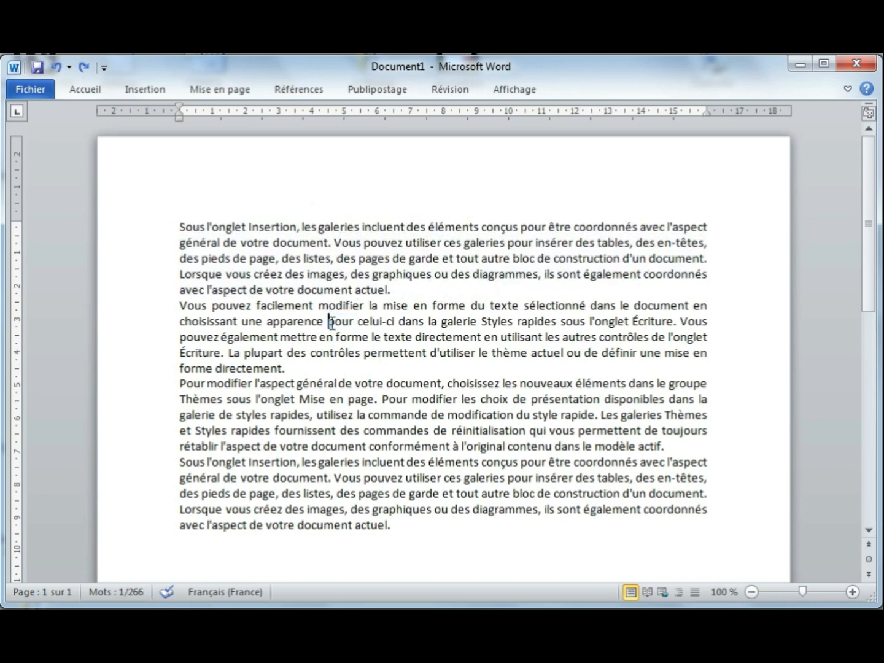
triple_click(331, 322)
double_click(342, 412)
triple_click(343, 413)
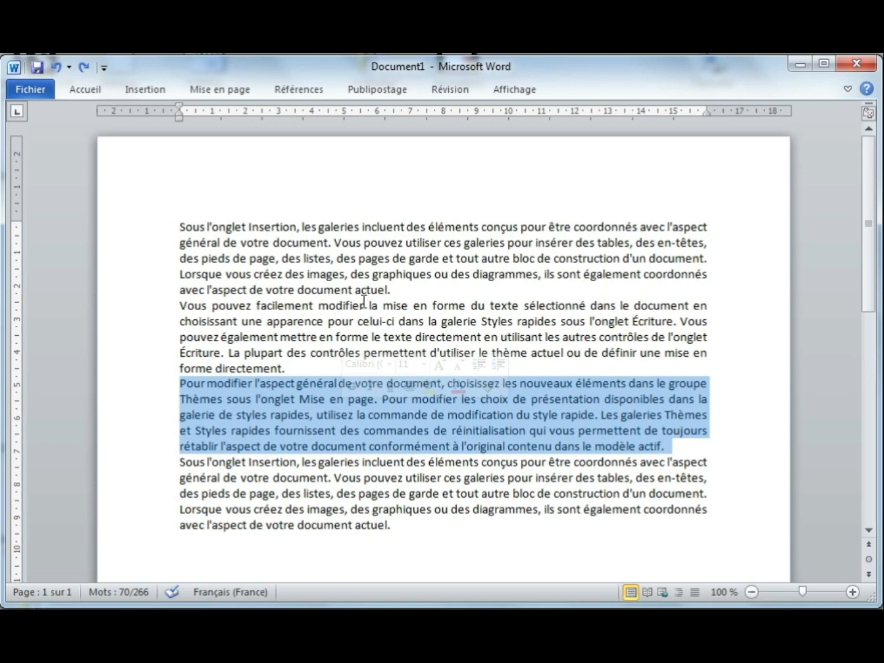
left_click(384, 337)
Step: Select the entire document text from the left margin and show the Accueil commands
left_click(121, 349)
double_click(121, 348)
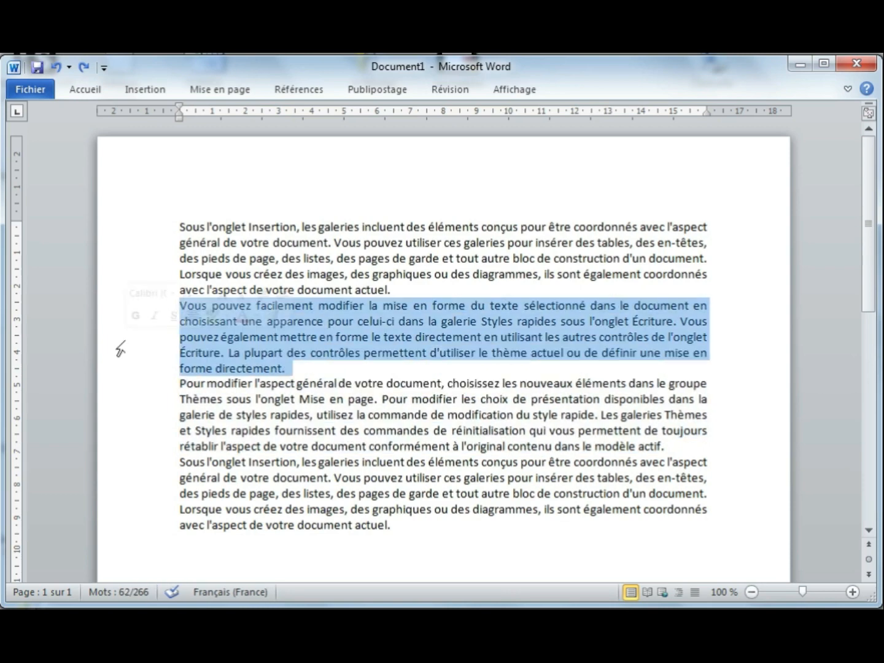
triple_click(121, 348)
left_click(82, 89)
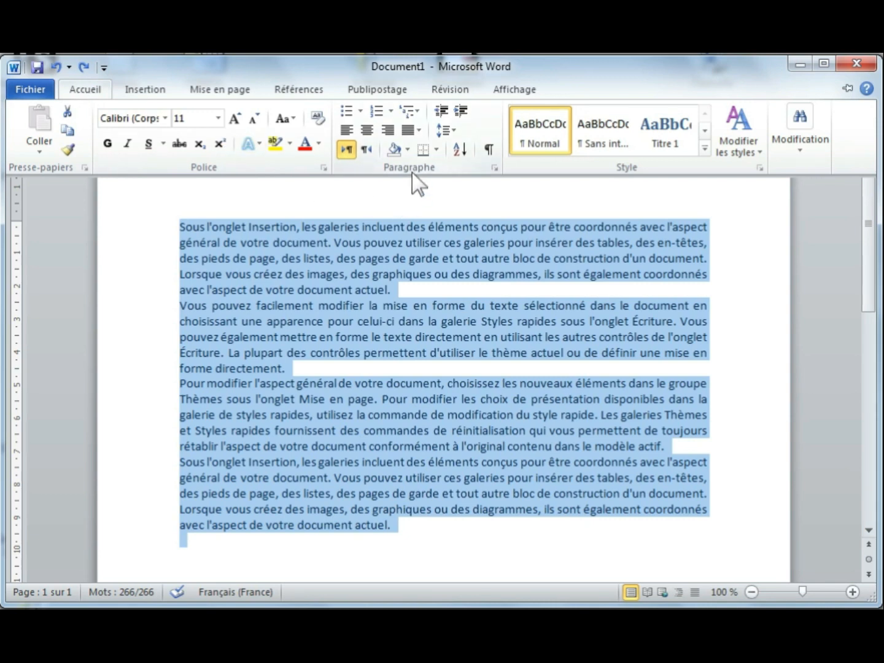
Step: Set Après spacing to 12 pt for all paragraphs in the Paragraphe dialog
left_click(454, 130)
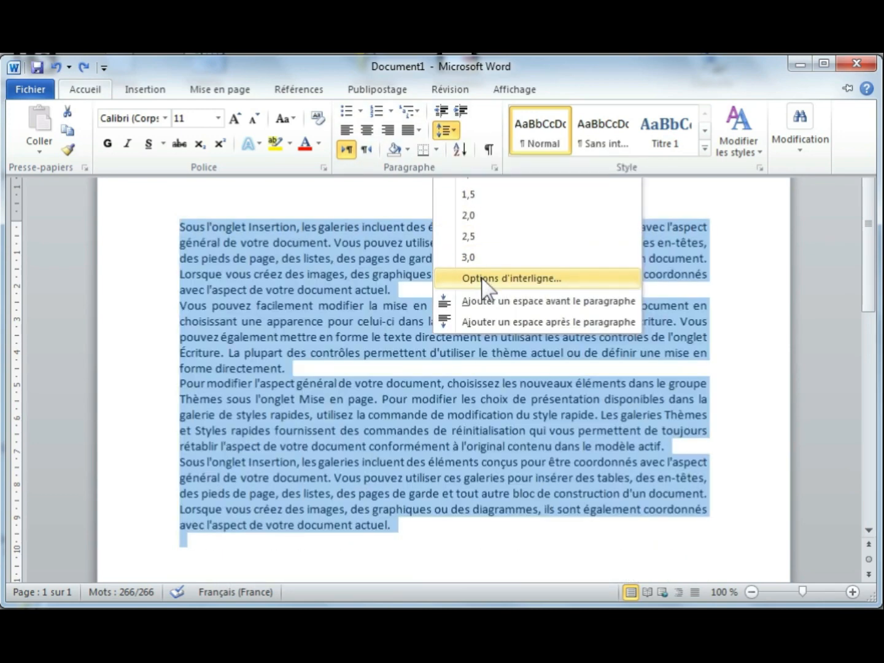
left_click(483, 279)
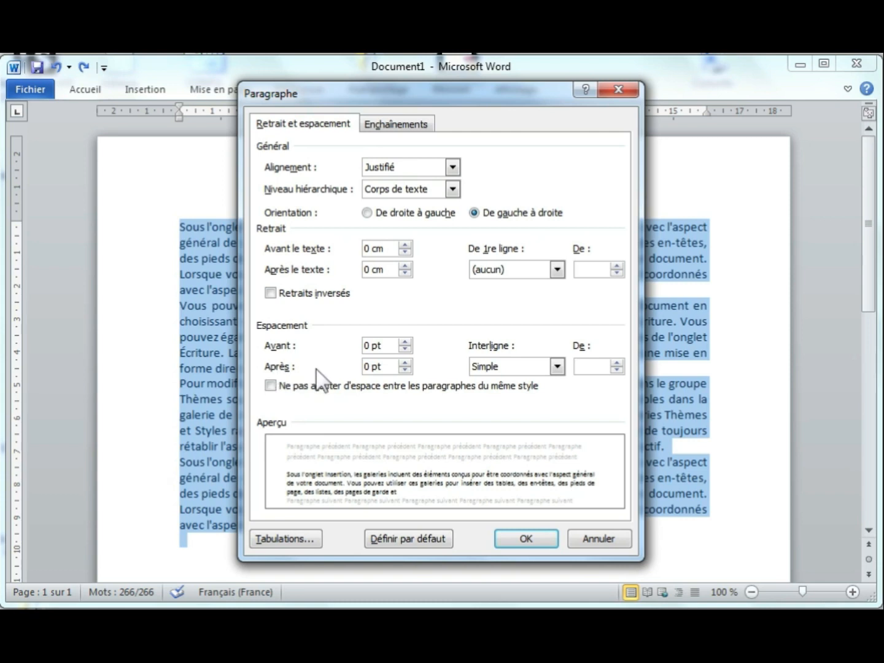
left_click(405, 363)
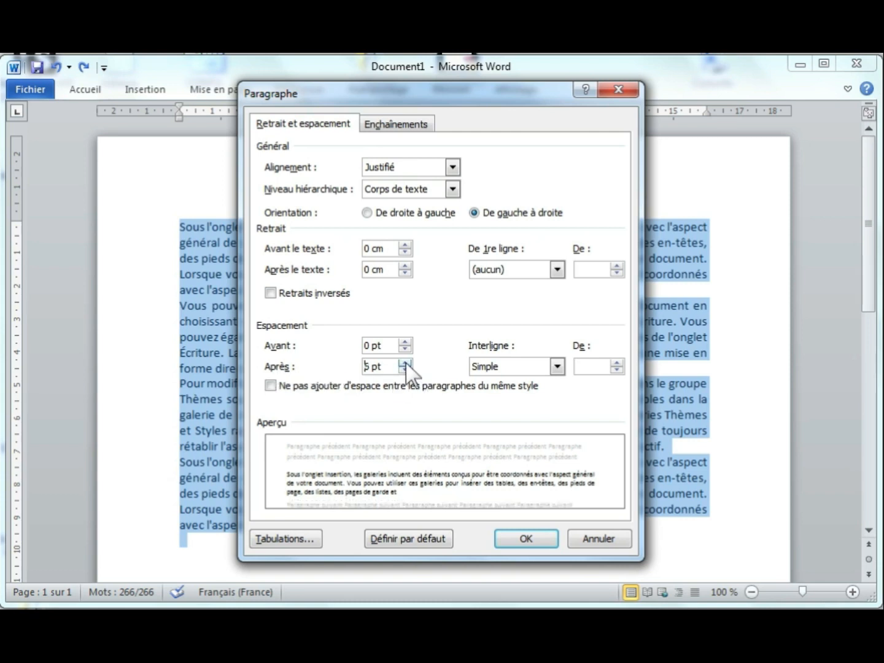
left_click(405, 363)
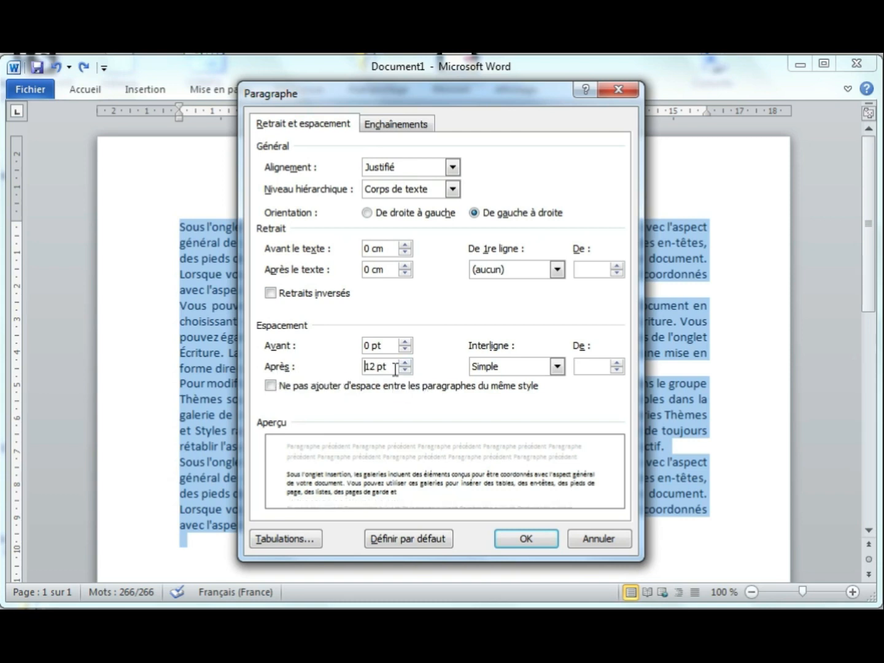
left_click(527, 537)
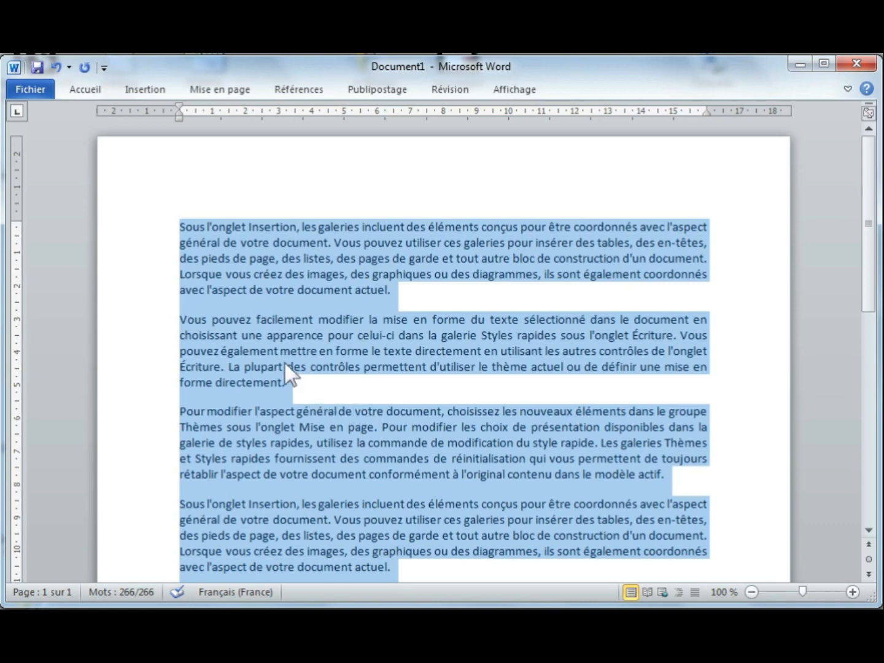
Step: Deselect the paragraphs and select the six Les logiciels items from Publisher up to Word
left_click(370, 406)
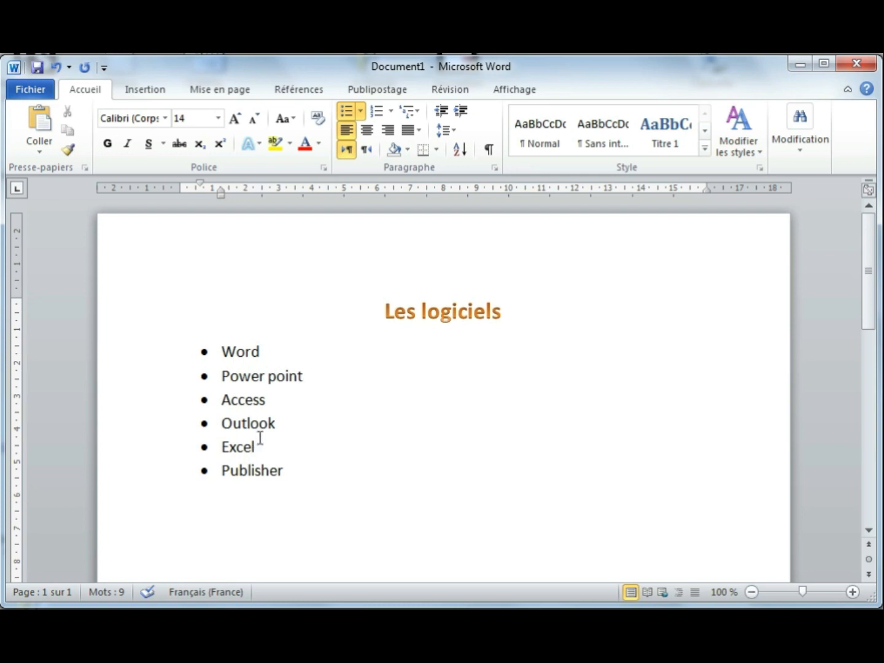
left_click_drag(289, 475, 213, 353)
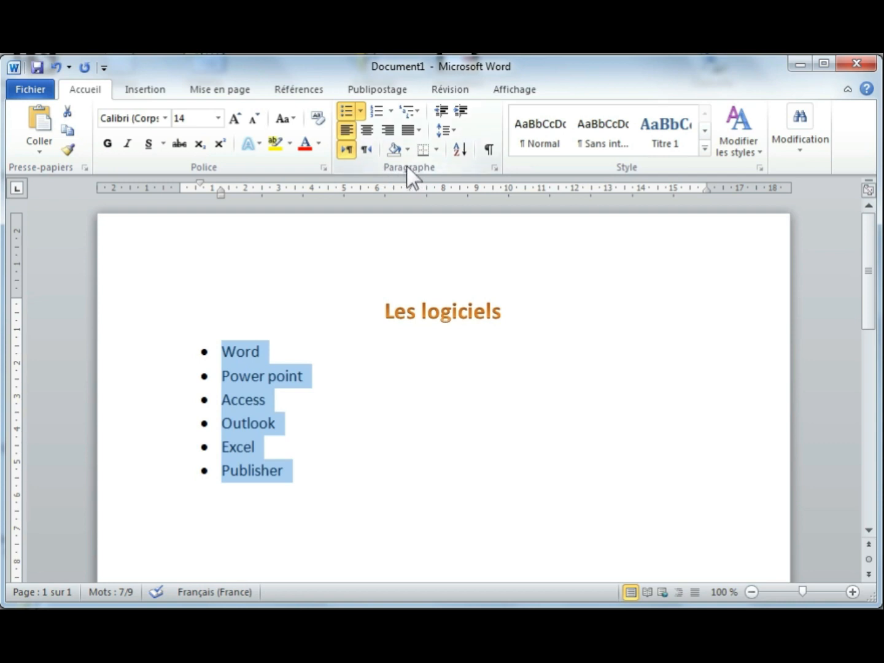
Step: Sort the list ascending from Access to Word, then undo the sort
left_click(460, 151)
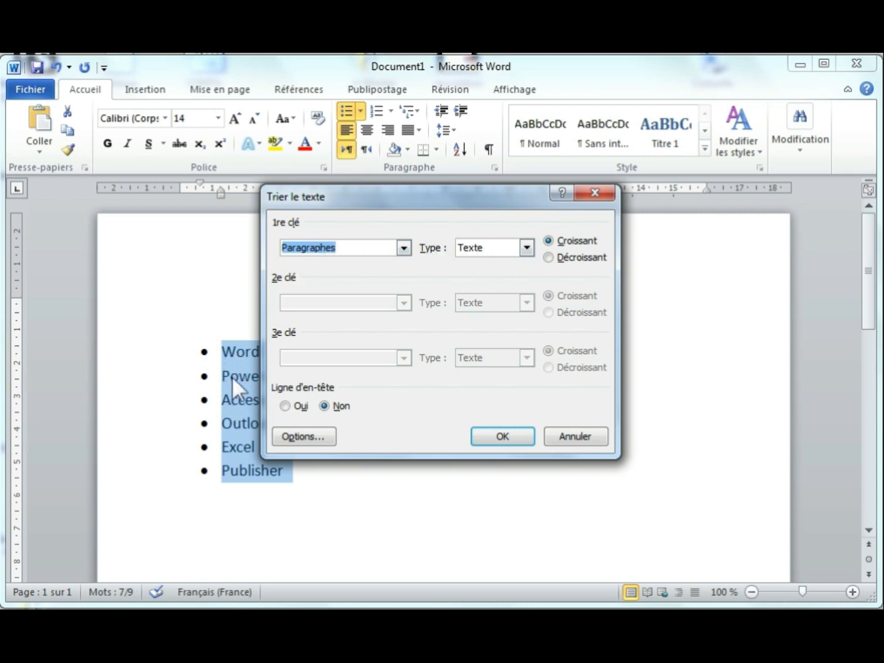
left_click(549, 243)
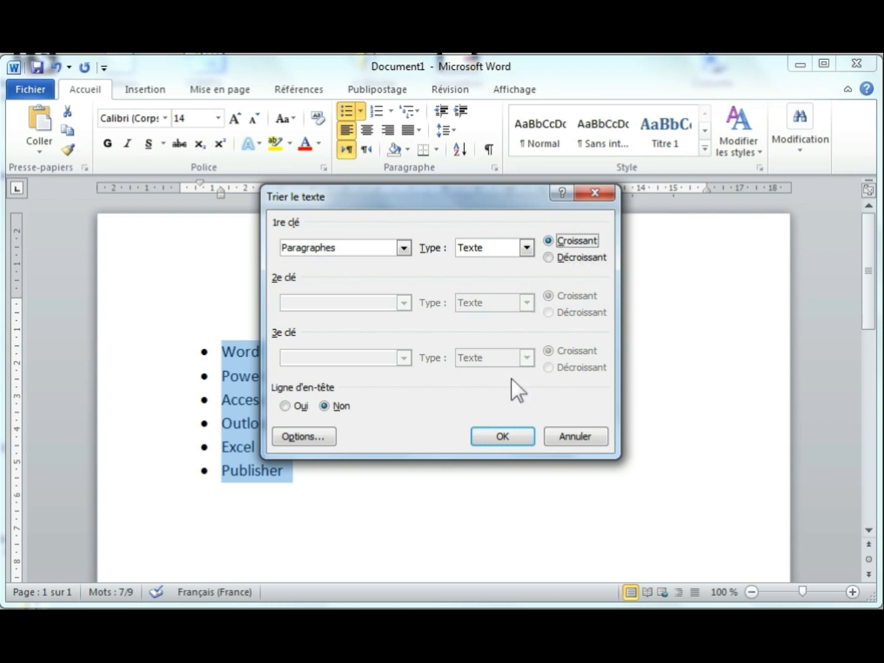
left_click(502, 435)
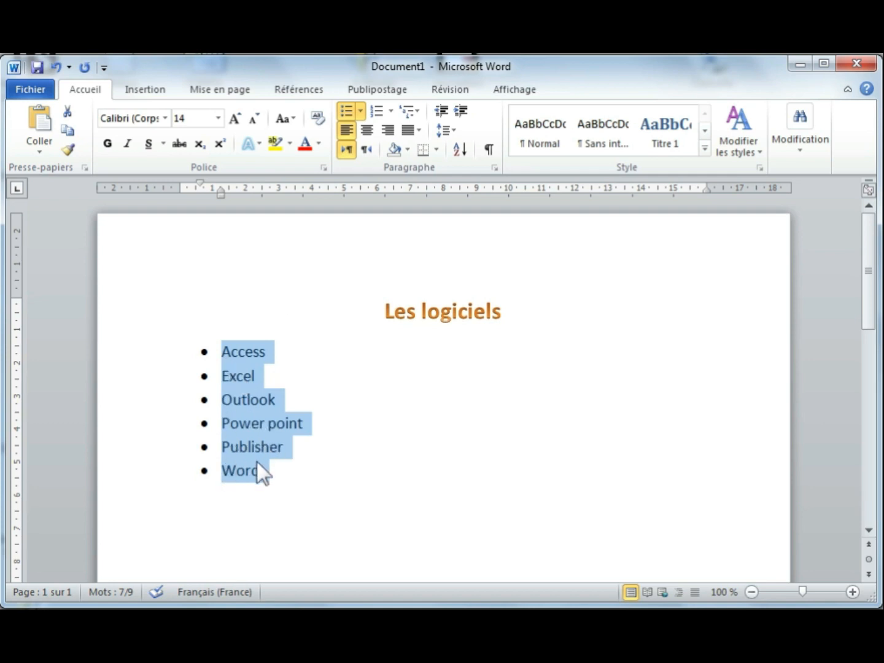
left_click(56, 68)
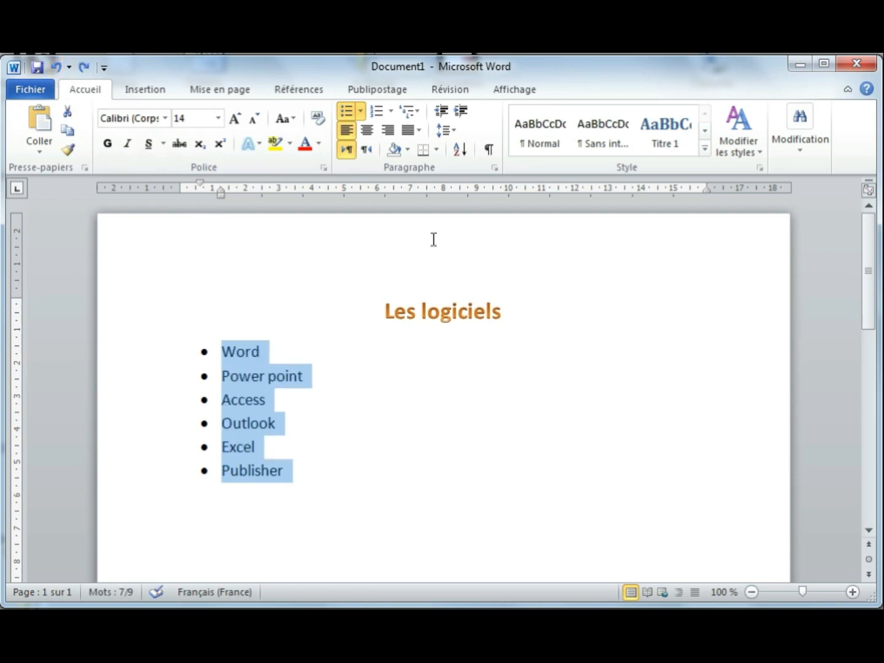
Step: Re-sort the list in Décroissant order so it runs Word to Access
left_click(459, 149)
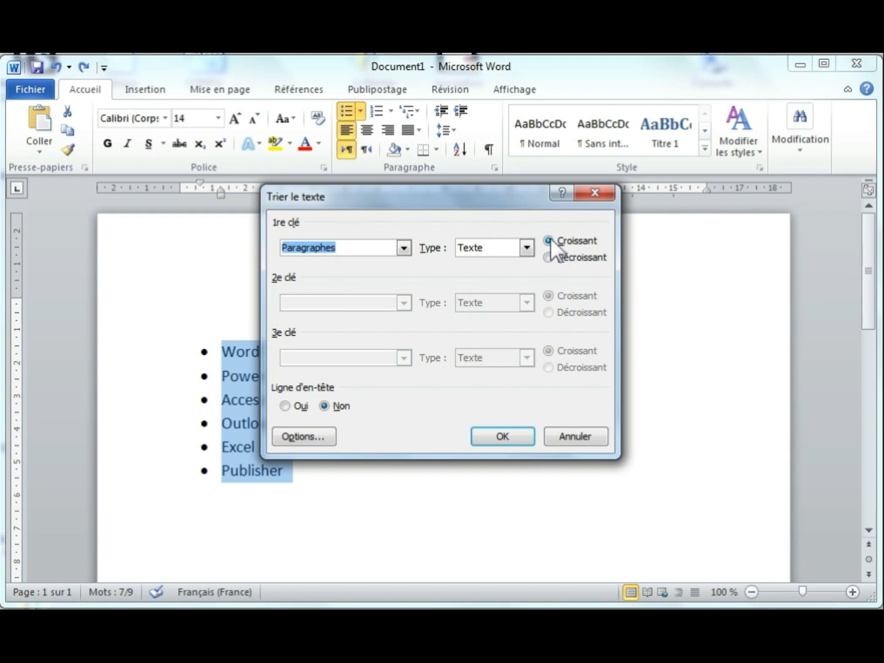
left_click(548, 256)
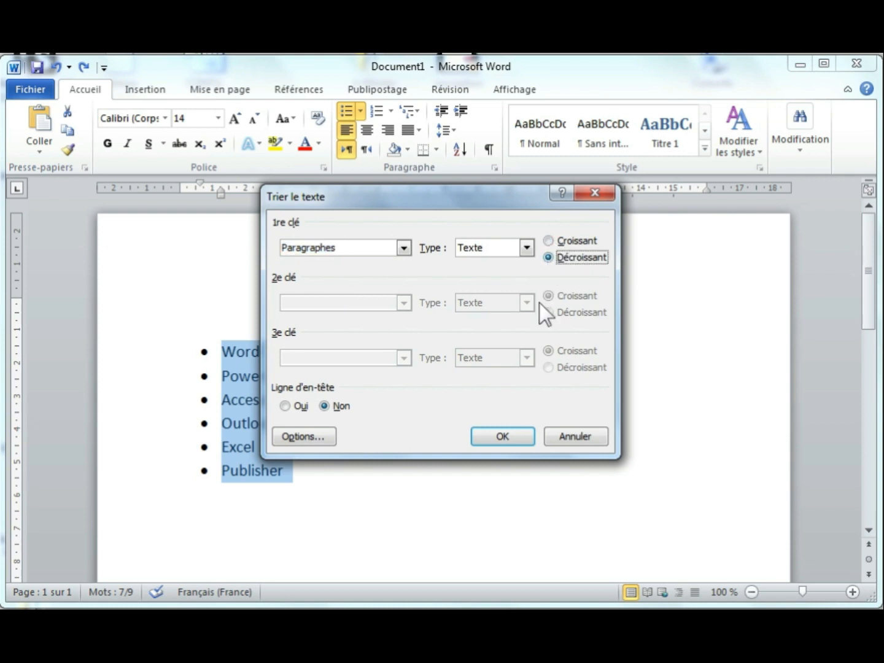
left_click(501, 437)
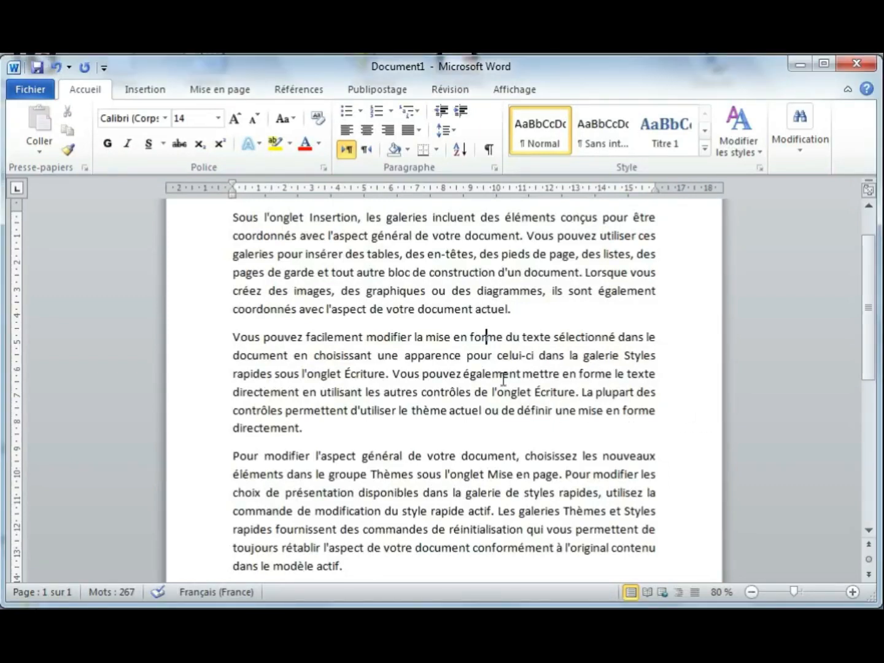
Step: Put an outside box border around the first French paragraph
scroll(491, 378, "up", 2)
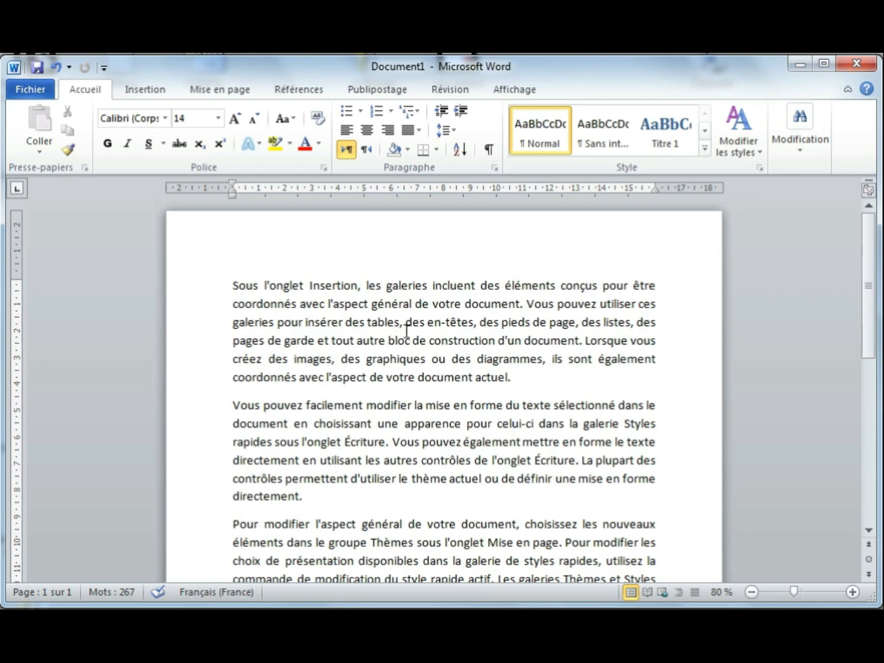
scroll(423, 382, "down", 2)
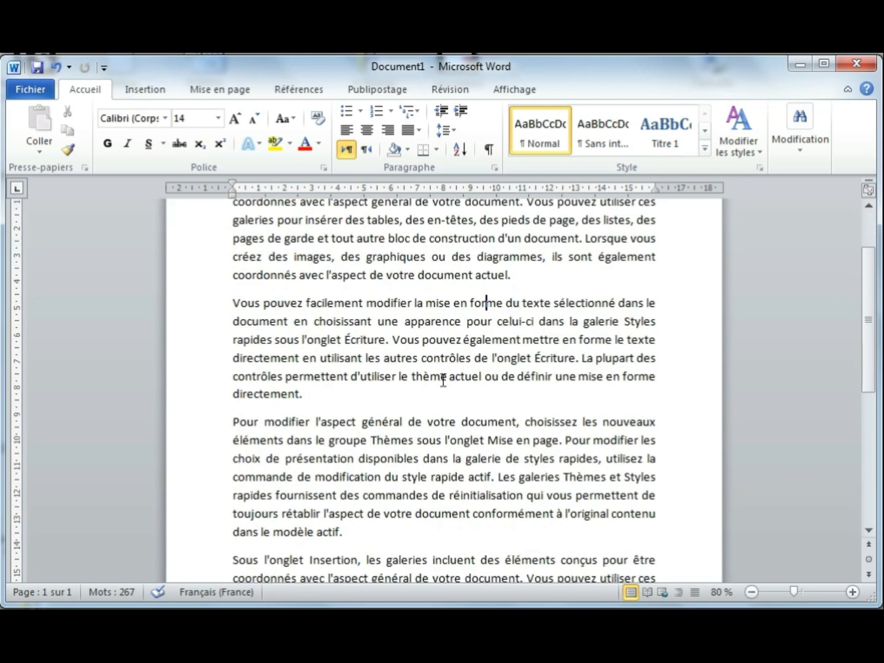
scroll(437, 361, "down", 3)
scroll(444, 381, "up", 2)
scroll(444, 380, "up", 3)
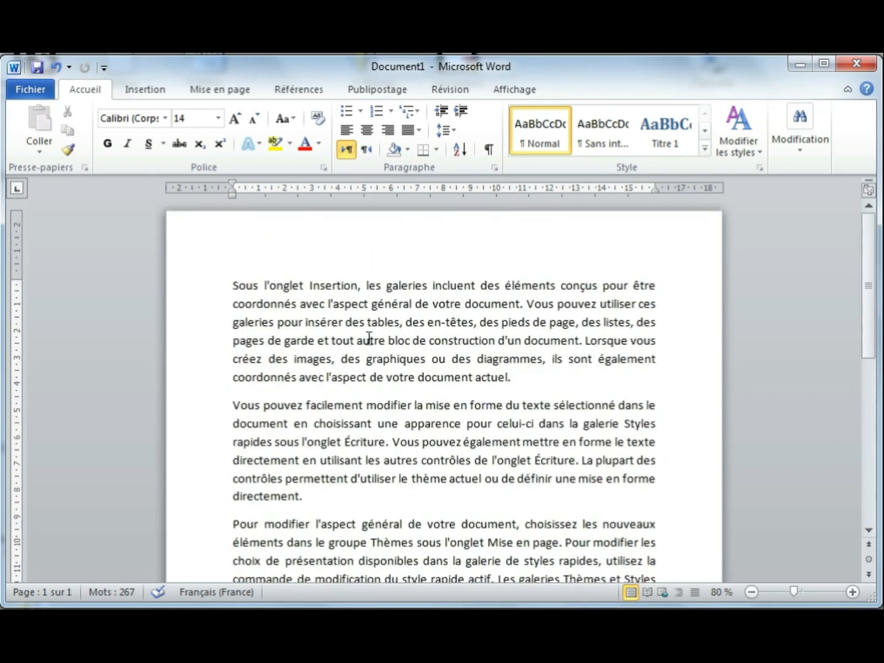
double_click(180, 340)
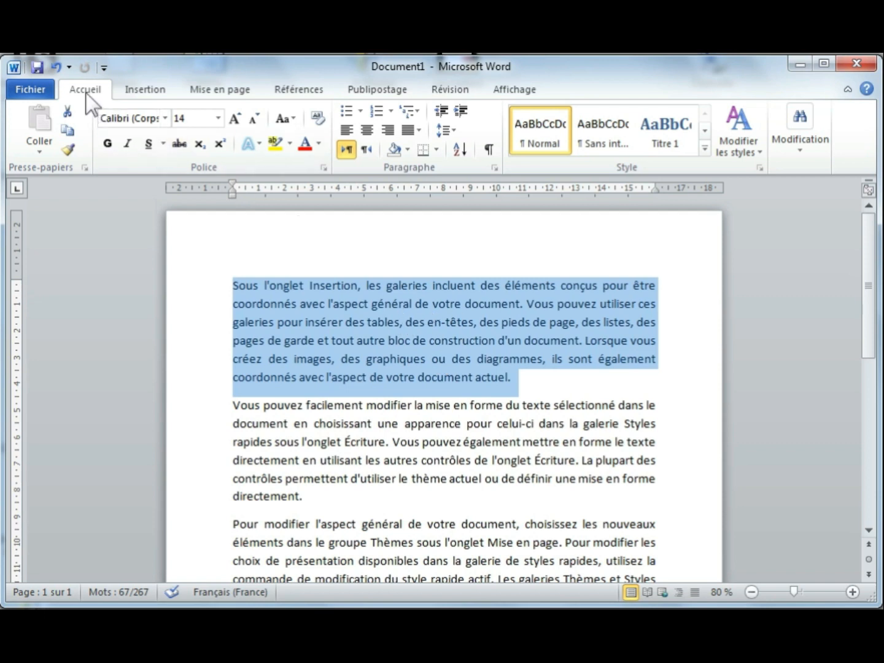
left_click(436, 151)
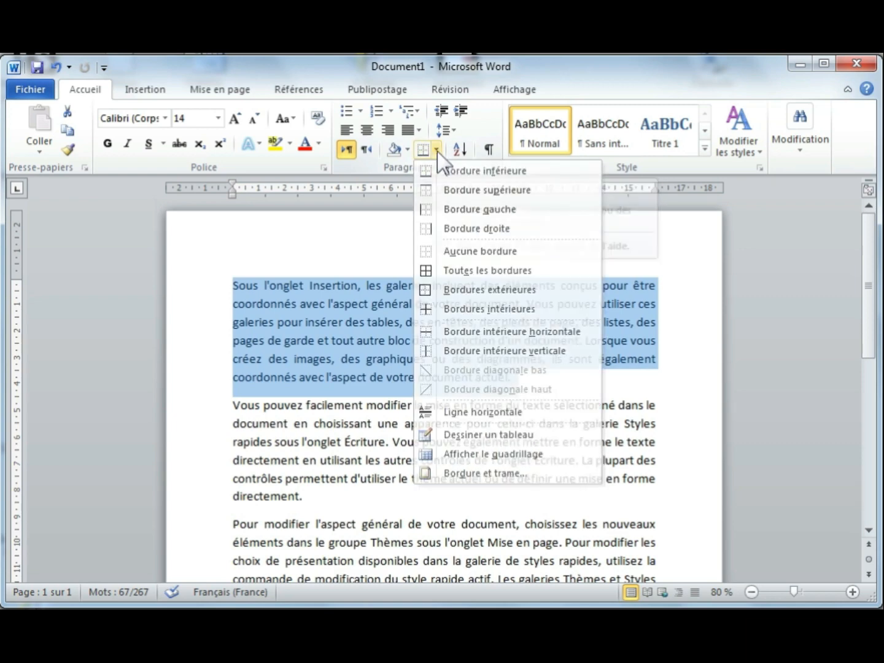
left_click(435, 151)
left_click(436, 150)
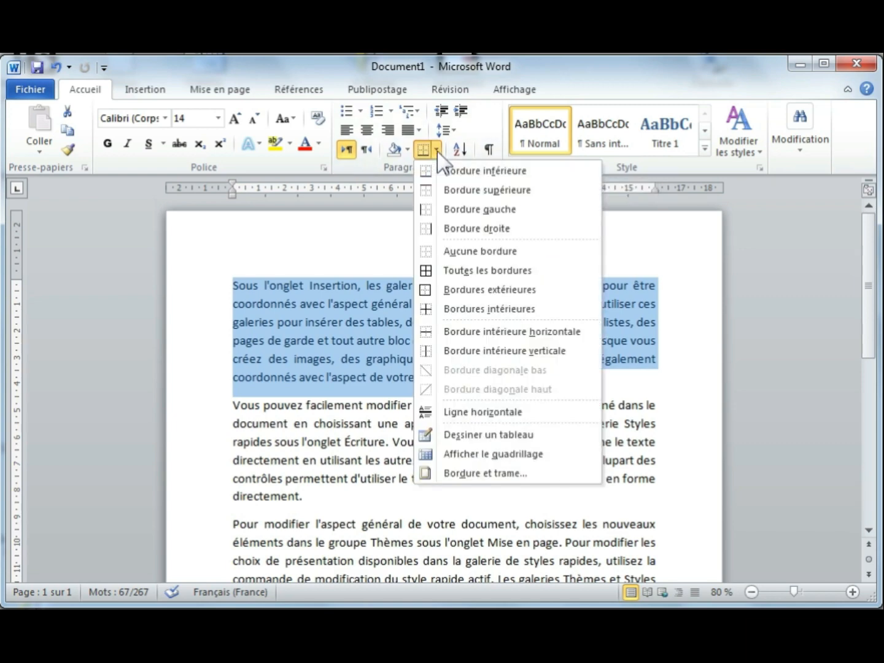
left_click(461, 290)
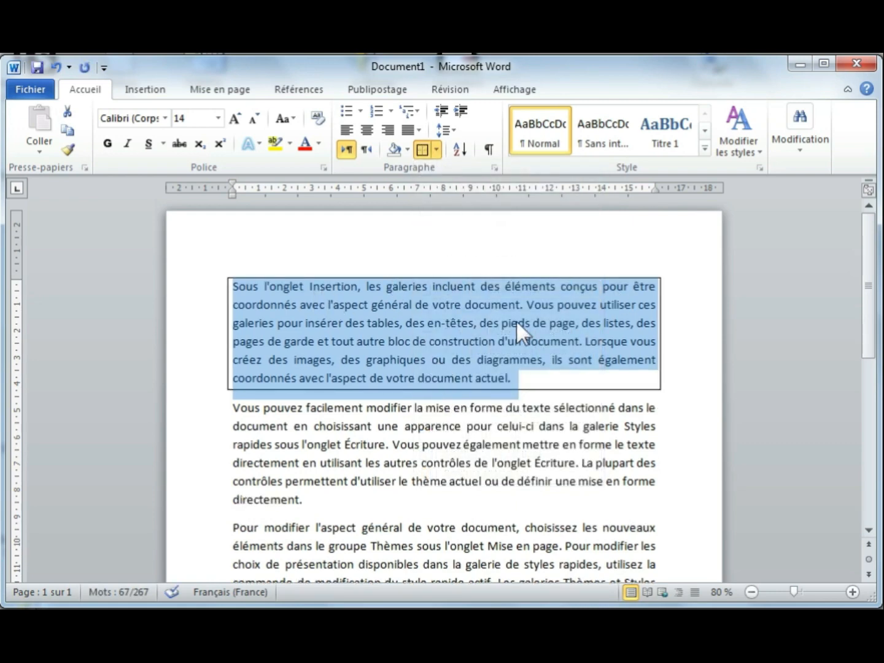
Step: Deselect it and select the whole 'Vous pouvez facilement' paragraph
left_click(481, 426)
scroll(484, 428, "down", 1)
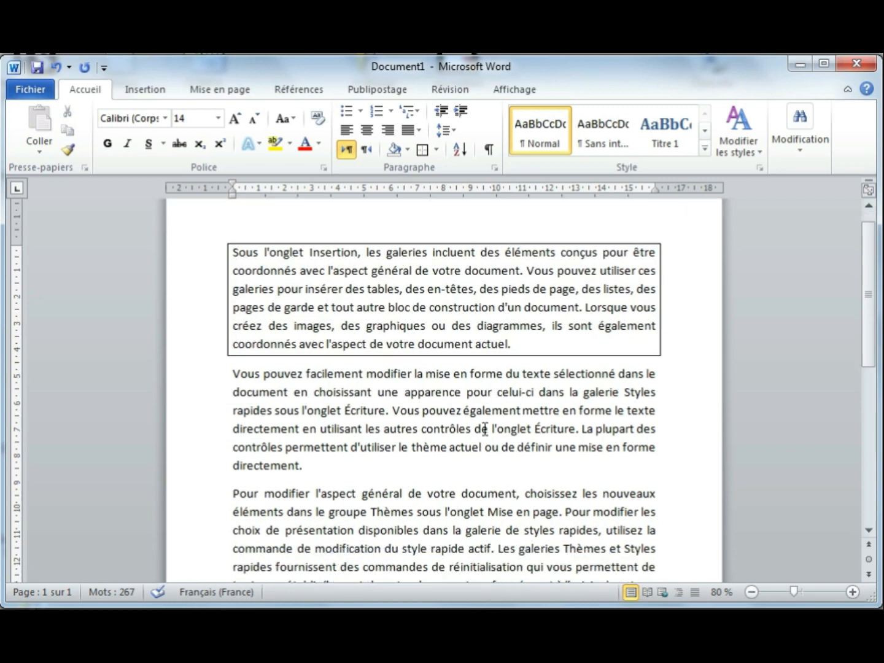
double_click(181, 420)
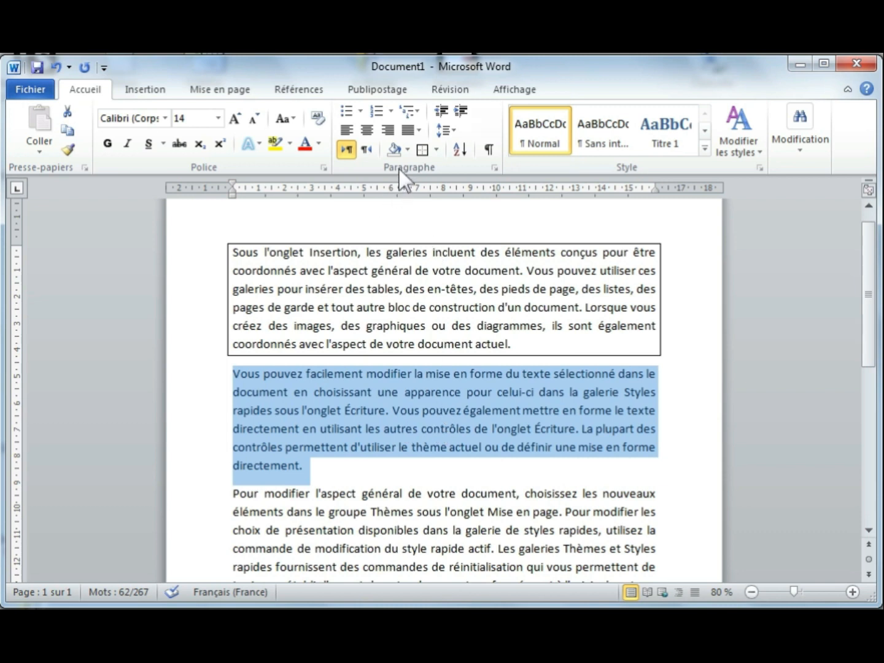
Step: Add Bordure droite and Bordure inférieure to the 'Vous pouvez facilement' paragraph
left_click(436, 150)
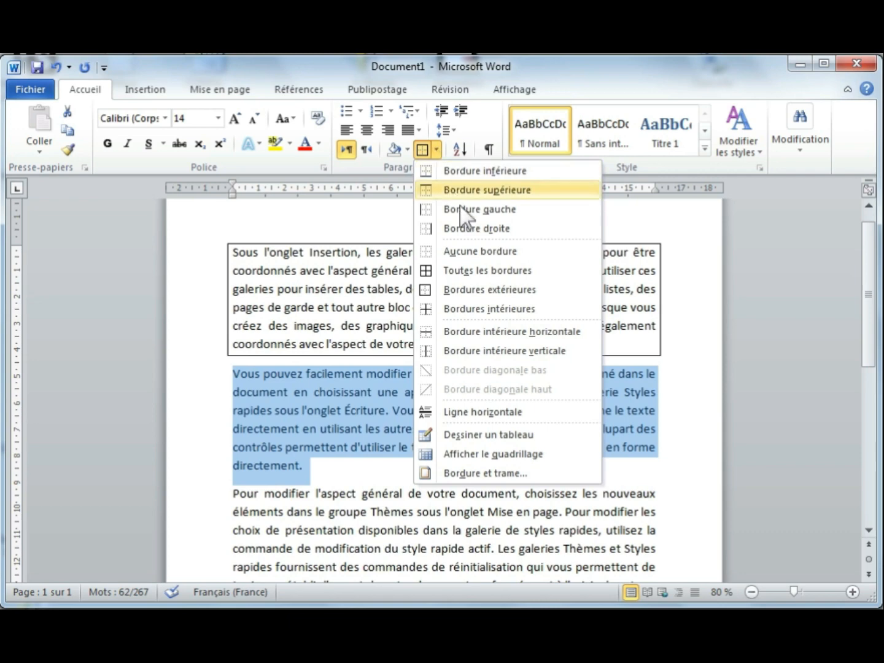
left_click(495, 230)
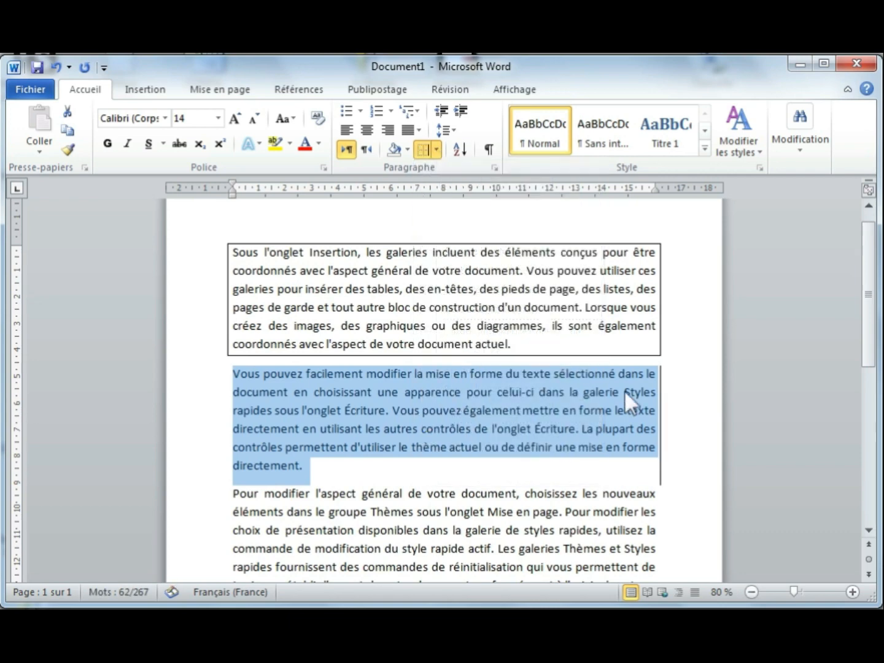
left_click(436, 151)
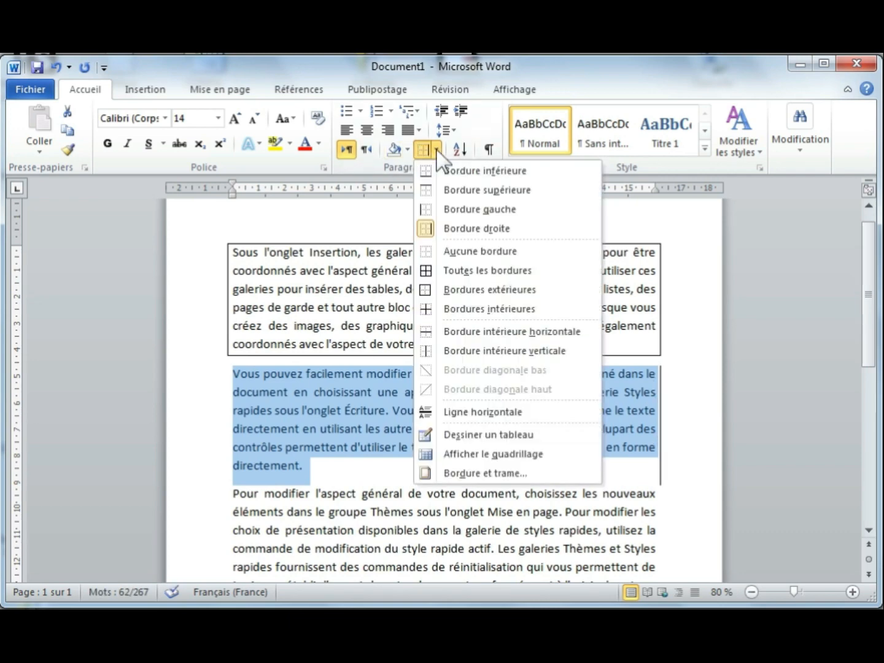
left_click(460, 178)
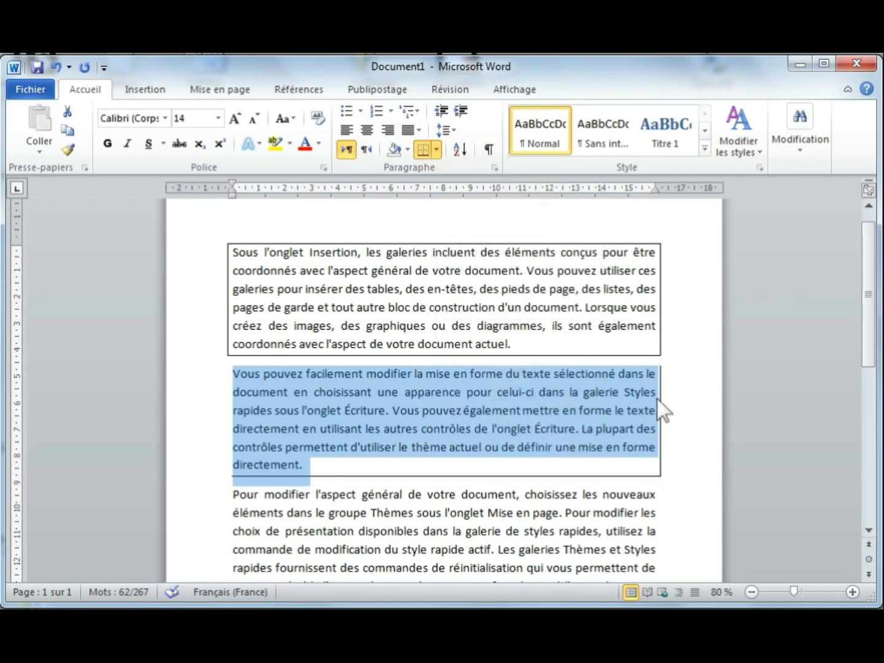
left_click(429, 429)
scroll(431, 429, "down", 3)
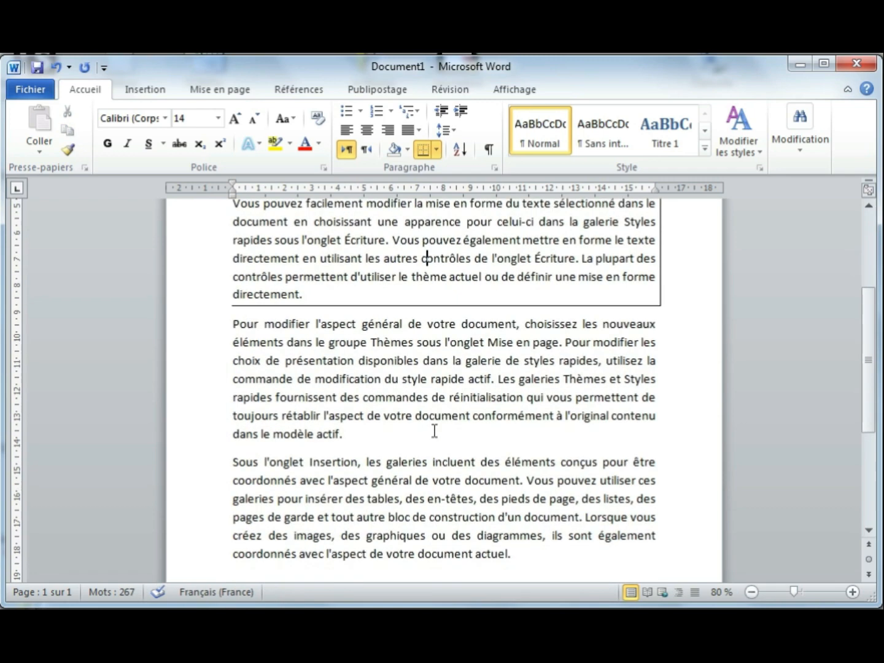
Step: Select the 'Pour modifier' paragraph and bring up the Bordure et trame settings
triple_click(444, 379)
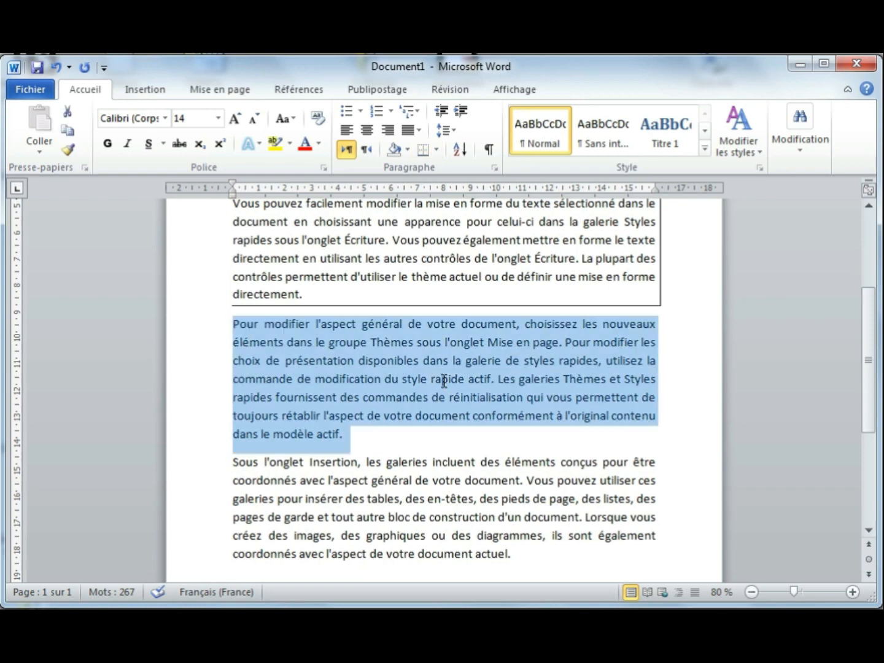
scroll(559, 376, "up", 1)
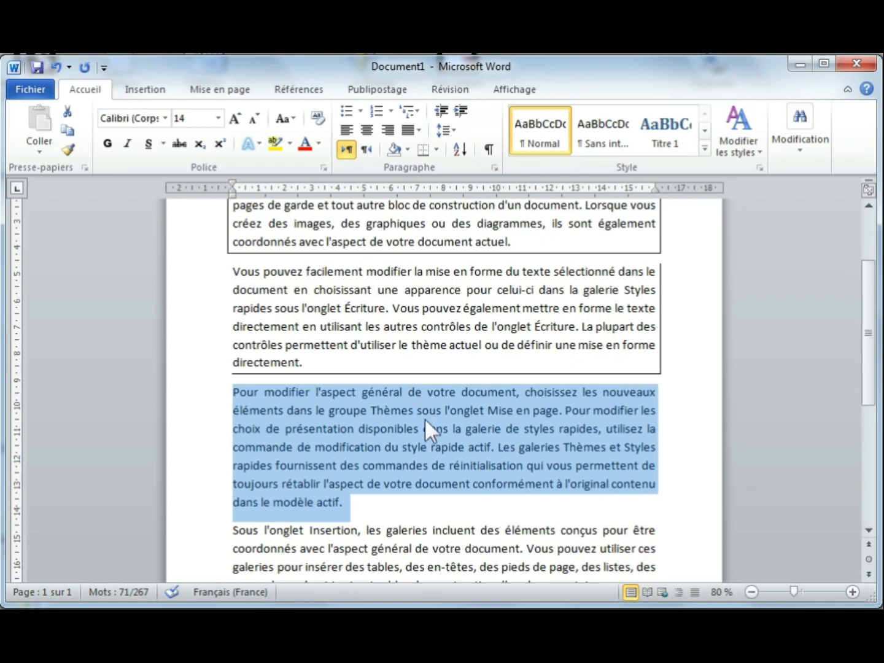
left_click(436, 149)
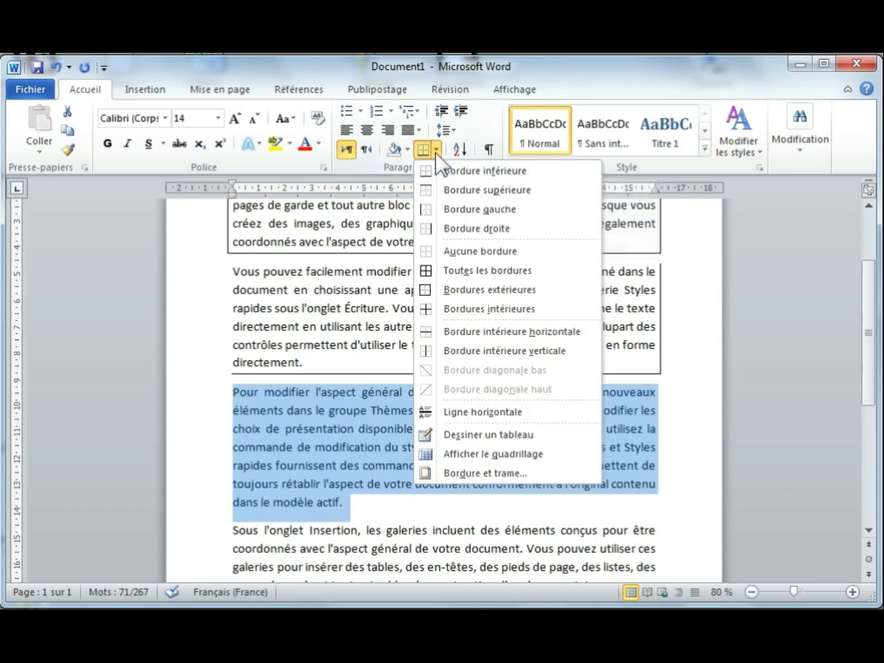
left_click(479, 473)
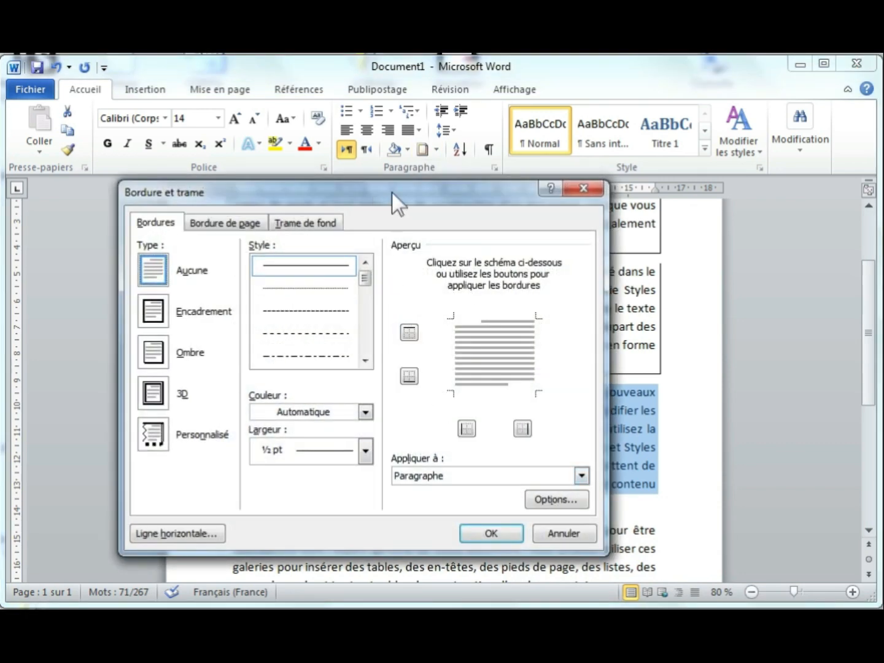
left_click_drag(392, 191, 446, 188)
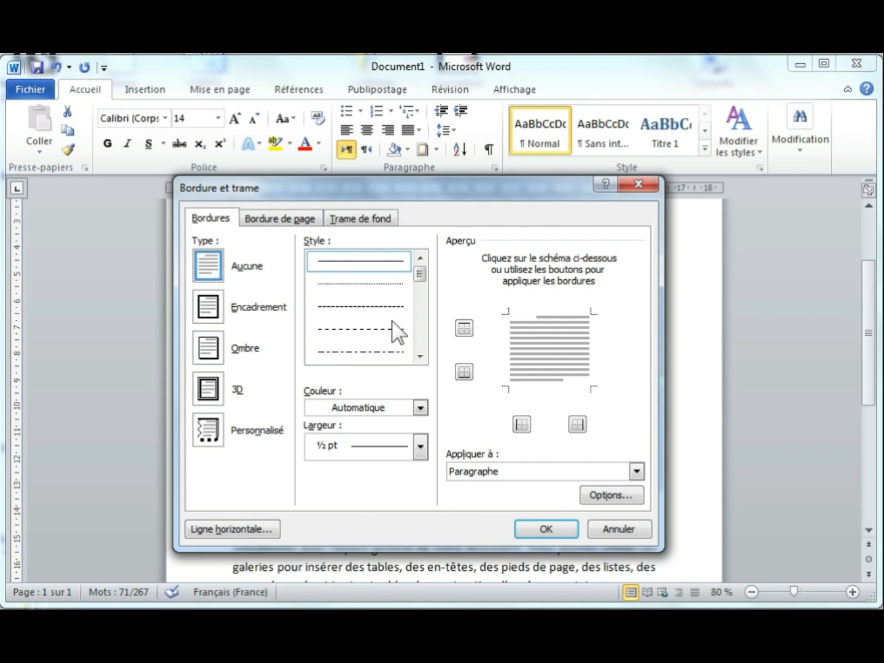
Step: Apply a thick red 3 pt border on only the left and top edges
left_click(421, 356)
left_click(420, 357)
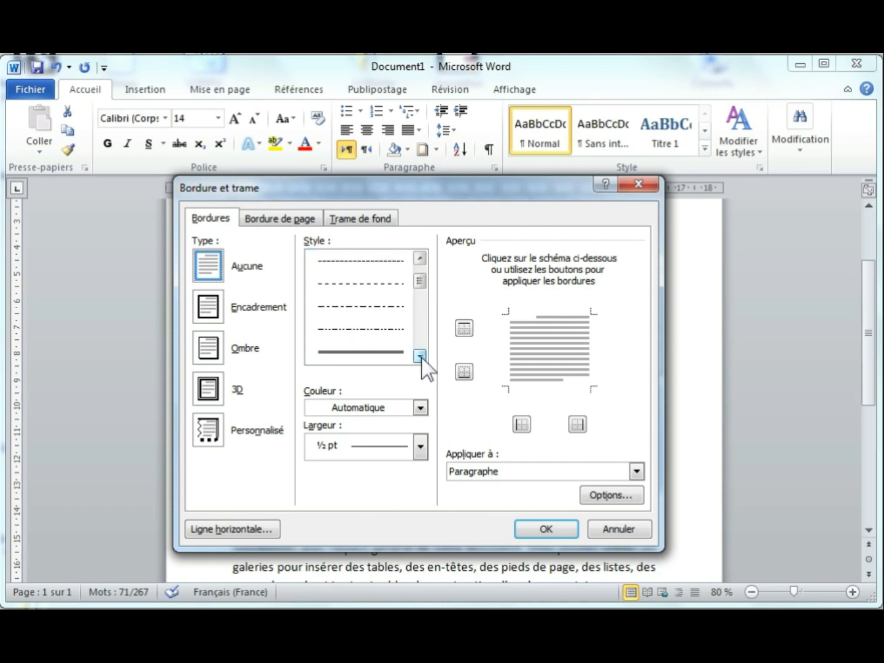
left_click(421, 357)
left_click(420, 357)
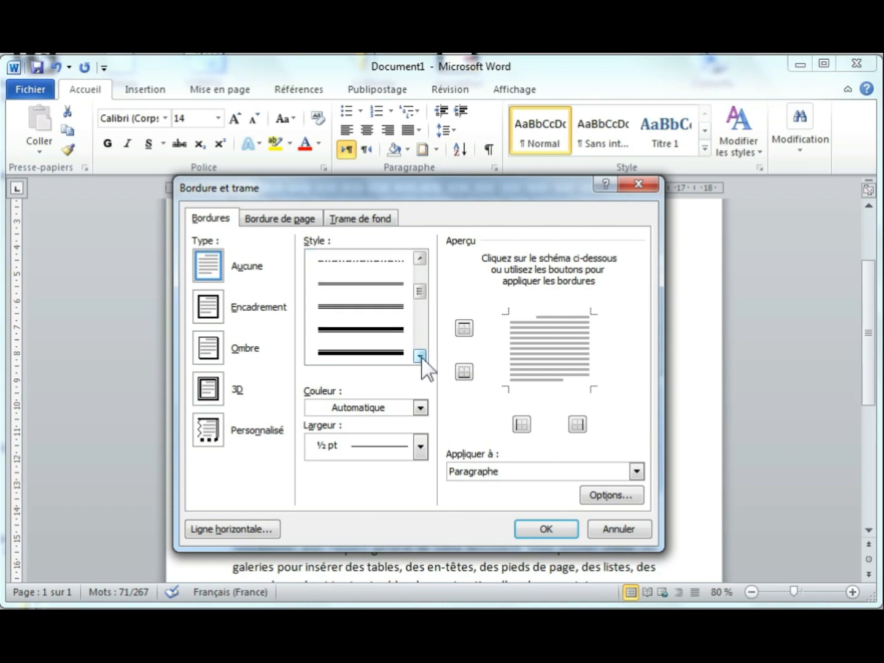
left_click(378, 339)
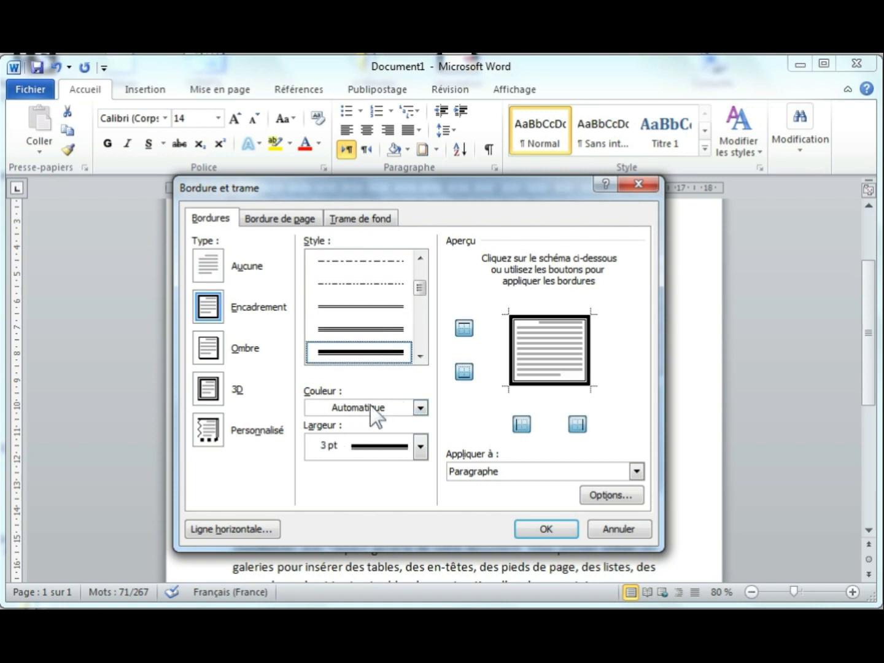
left_click(420, 407)
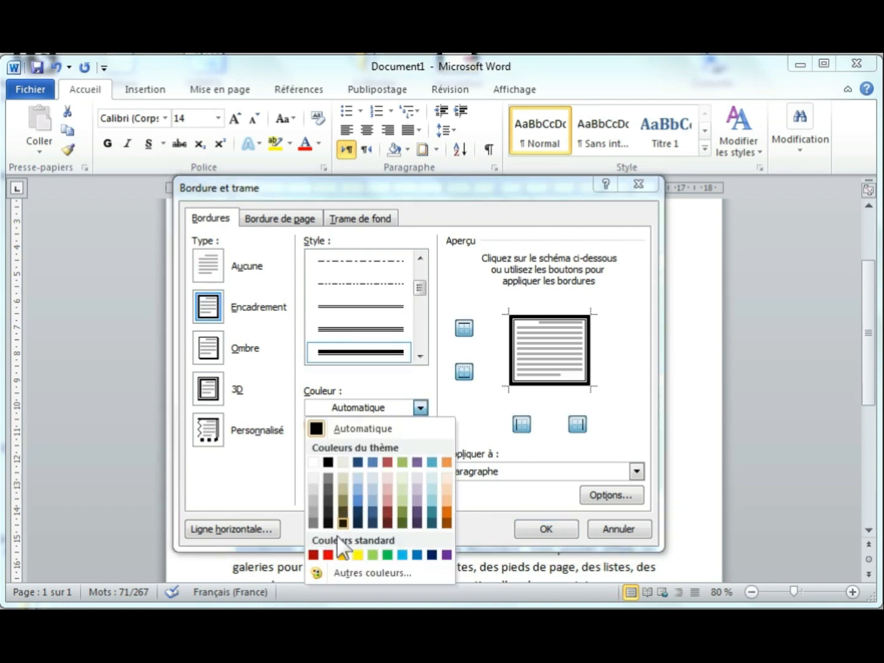
left_click(329, 555)
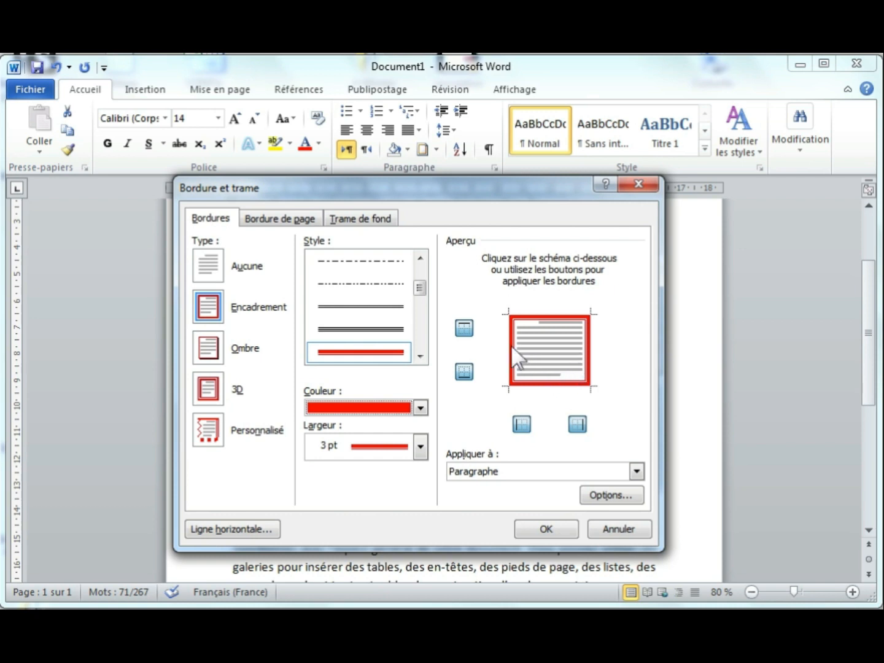
left_click(589, 347)
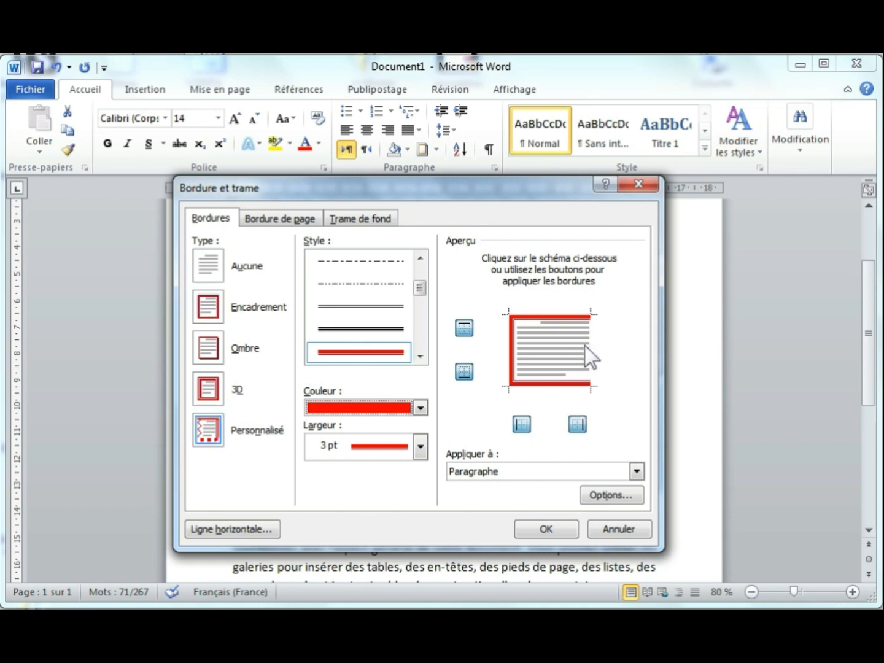
left_click(546, 384)
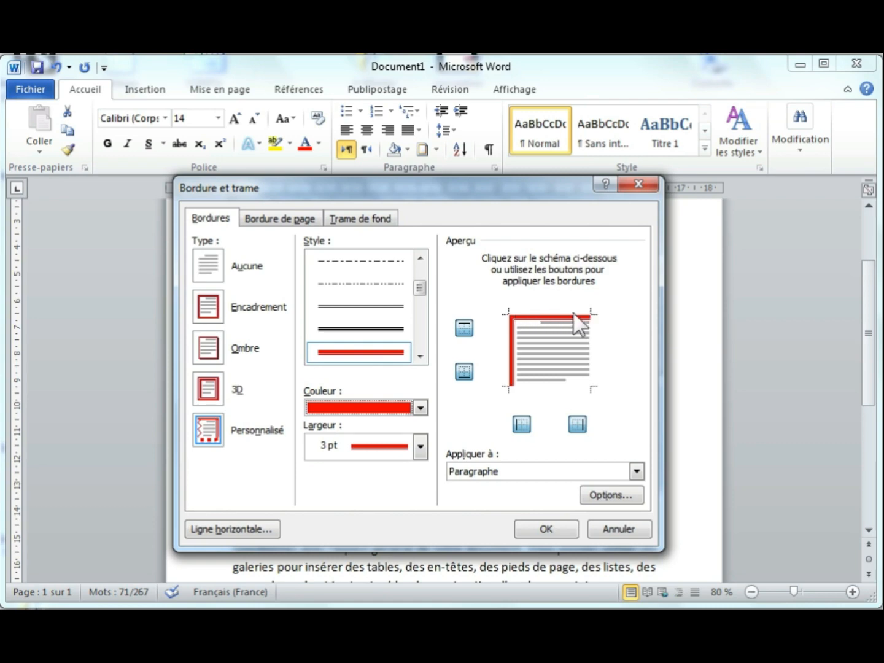
left_click(545, 529)
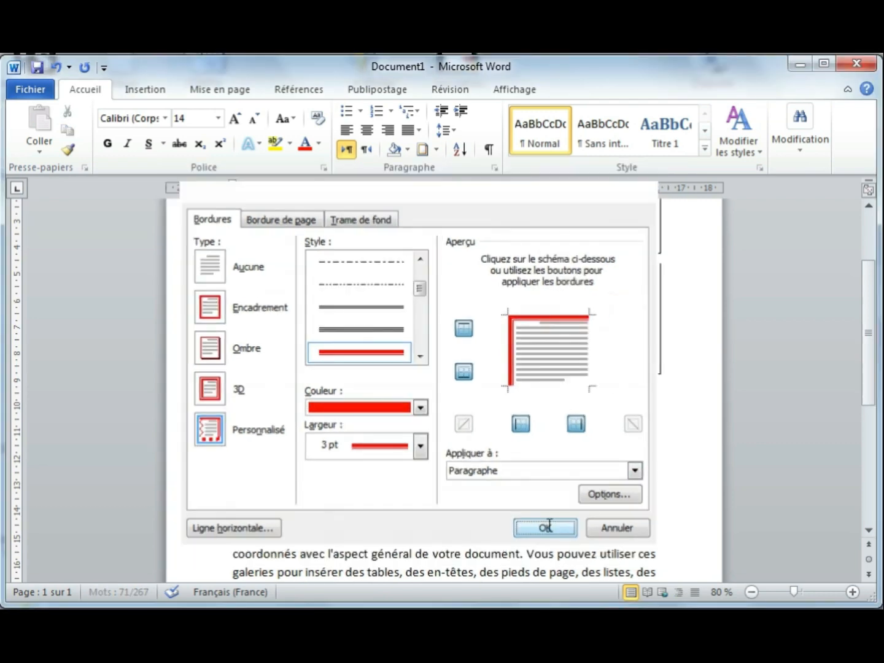
Step: Place the cursor on the empty line below the 'Truc du jour' title in Document2
scroll(527, 470, "down", 2)
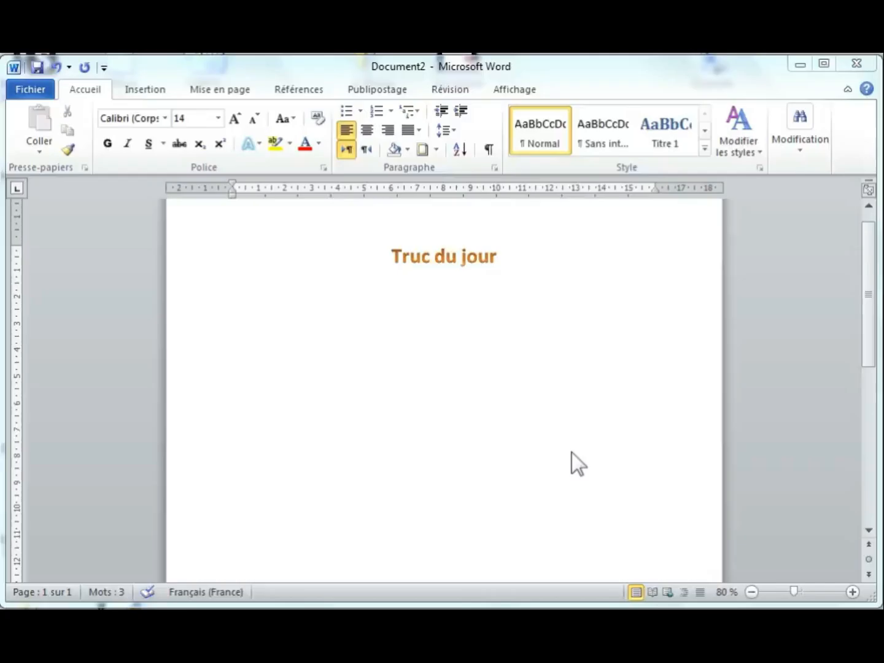
left_click(521, 406)
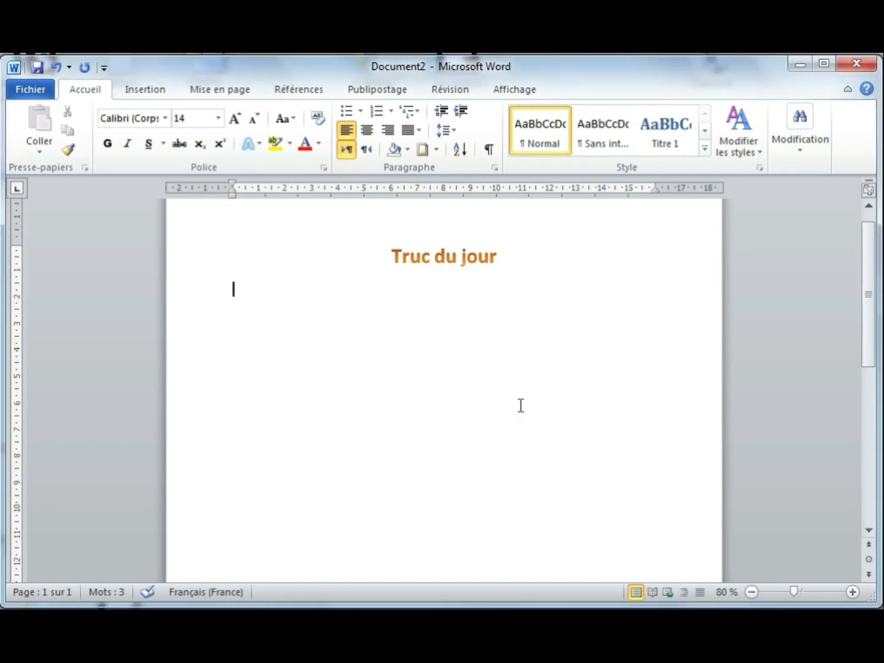